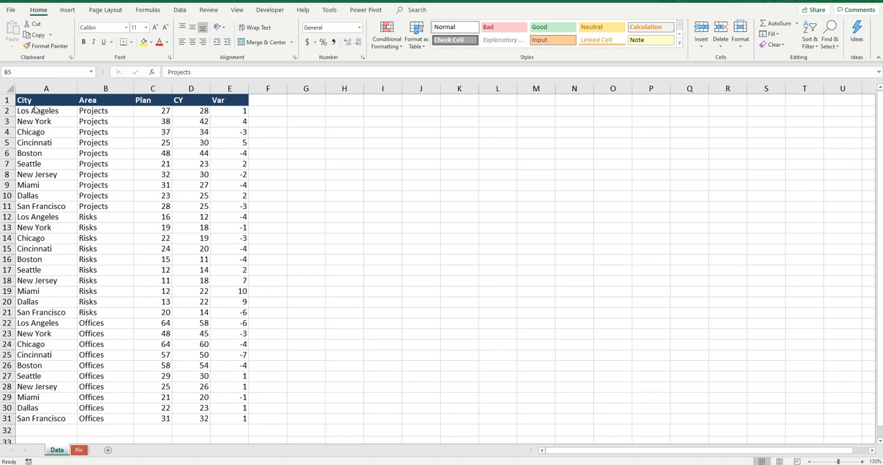
Look over the City, Area, Plan, CY and Var columns of the source data
left_click_drag(54, 142, 65, 200)
left_click_drag(104, 101, 122, 288)
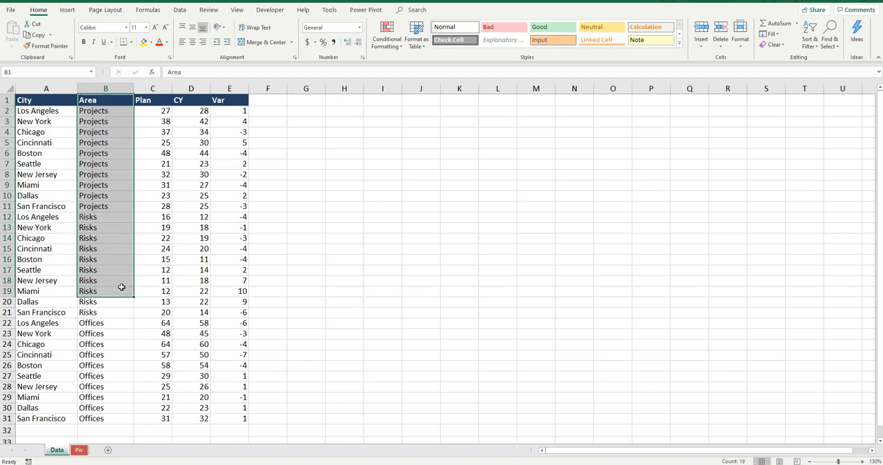
left_click(150, 88)
left_click(190, 88)
left_click(234, 87)
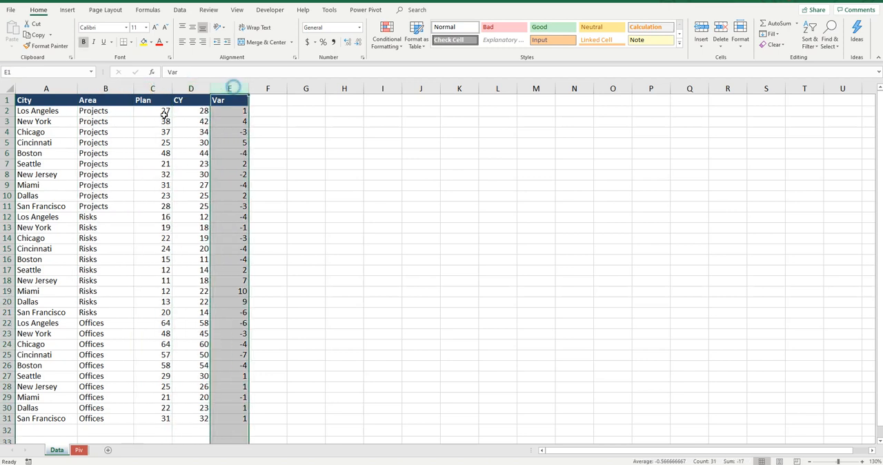
left_click(69, 131)
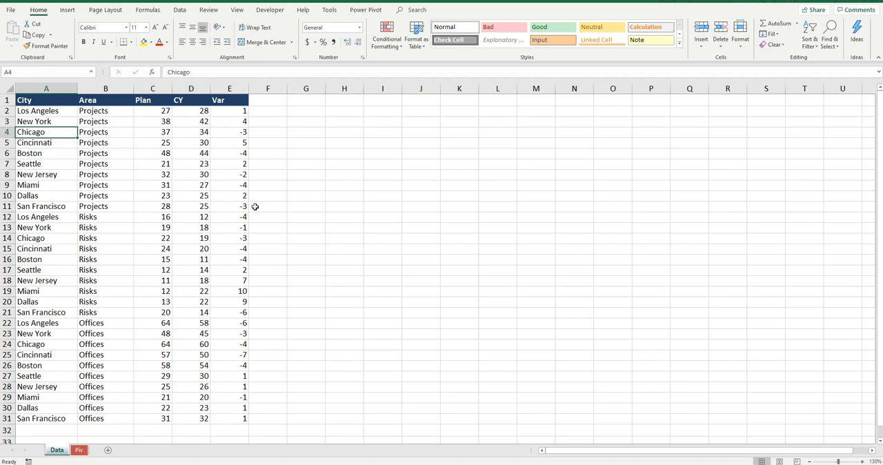
Create a PivotTable from Data!$A$1:$E$31 in the existing worksheet Piv at cell A1
left_click(122, 166)
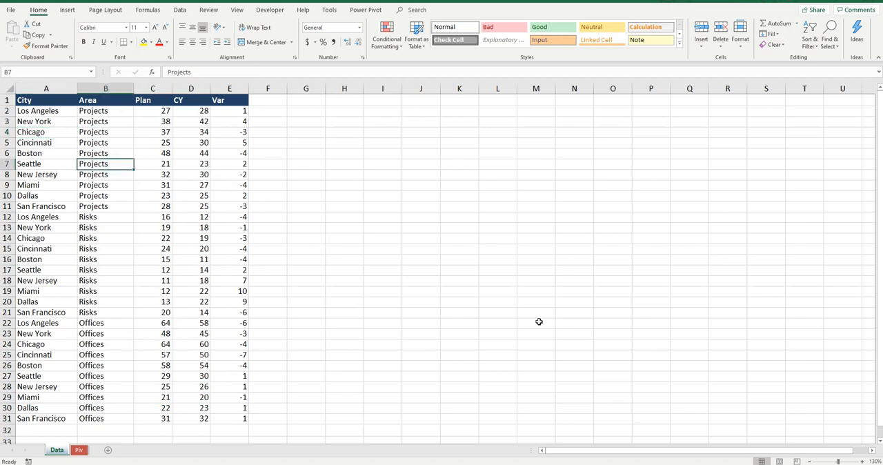
key("ctrl+a")
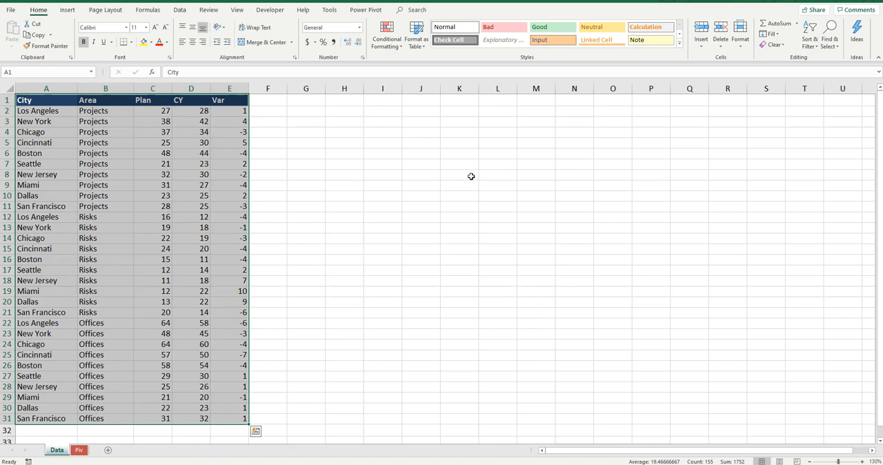
left_click(67, 10)
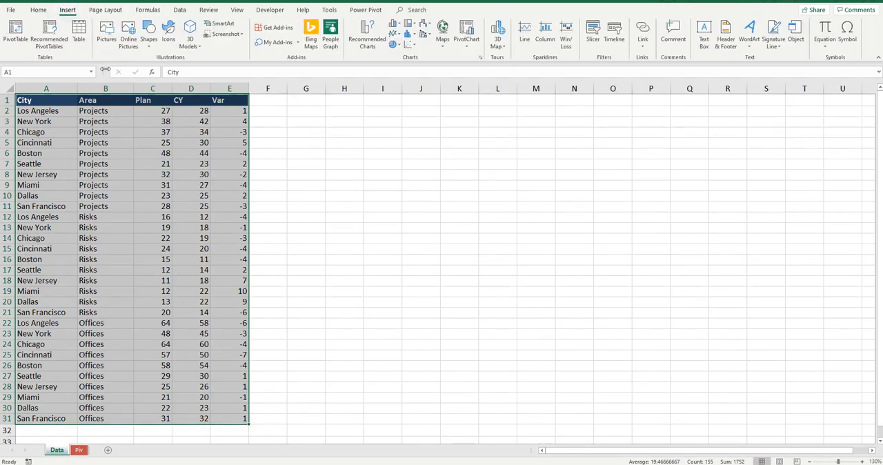
left_click(18, 31)
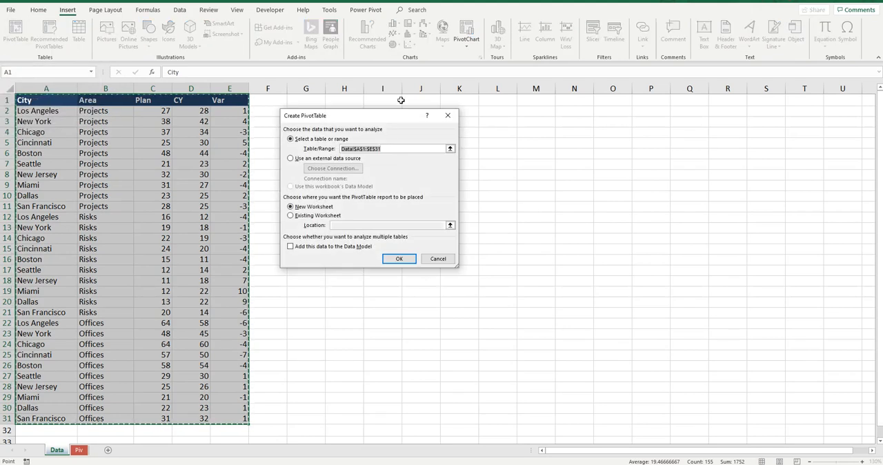
left_click(290, 215)
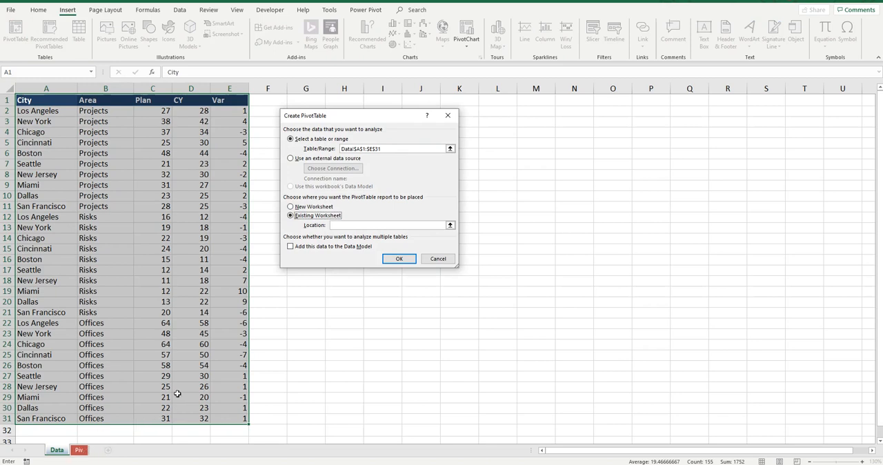
left_click(340, 224)
left_click(340, 224)
left_click(78, 450)
left_click(43, 89)
left_click(43, 99)
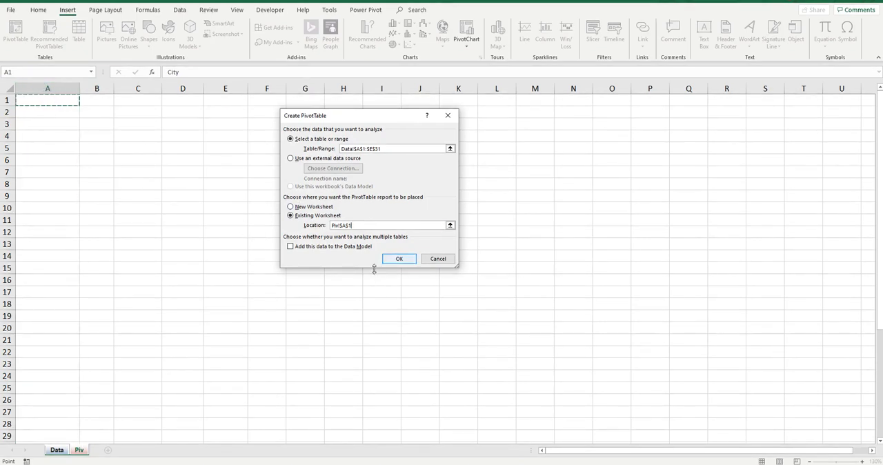
left_click(401, 258)
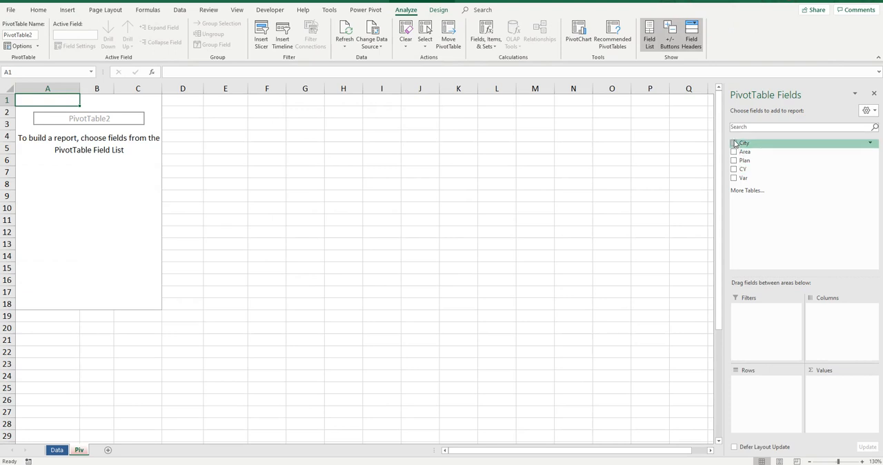
Add City and Area as PivotTable rows, with Plan, CY and Var as summed values
left_click(734, 143)
left_click(734, 151)
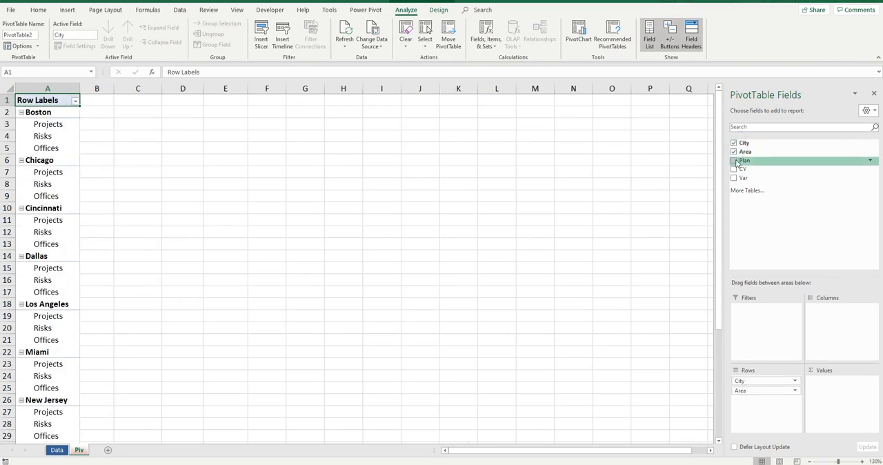
left_click(733, 160)
left_click(734, 169)
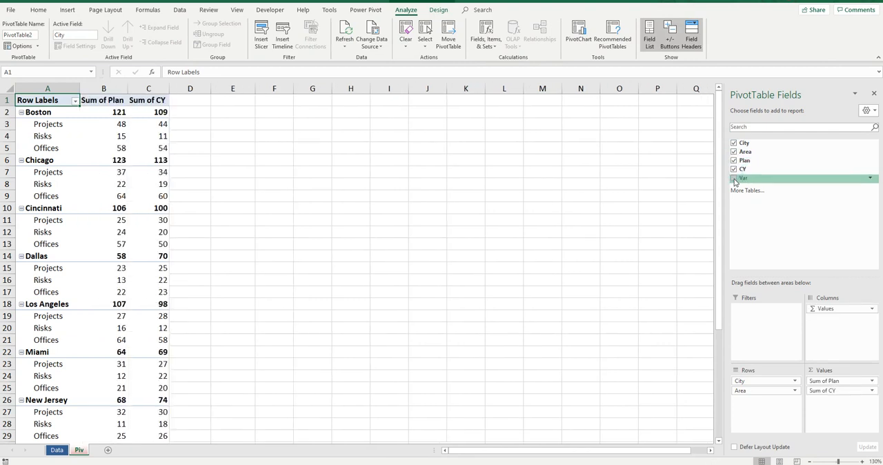
left_click(734, 178)
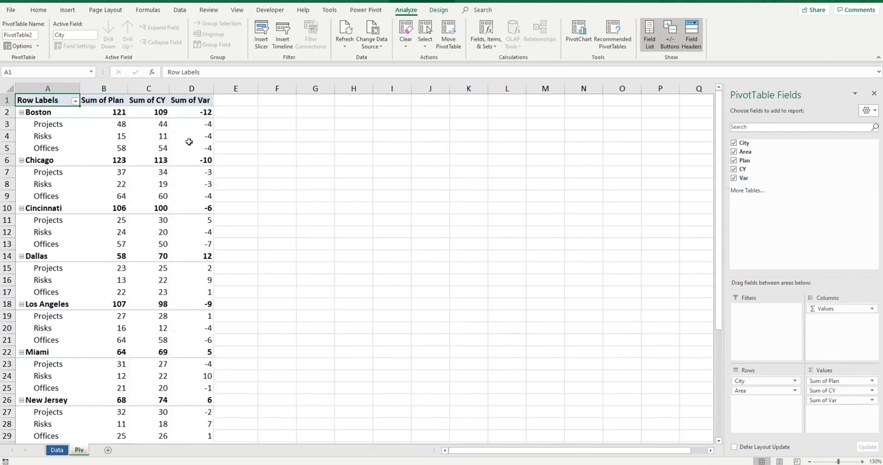
Show the PivotTable in tabular form and repeat all item labels
left_click(93, 134)
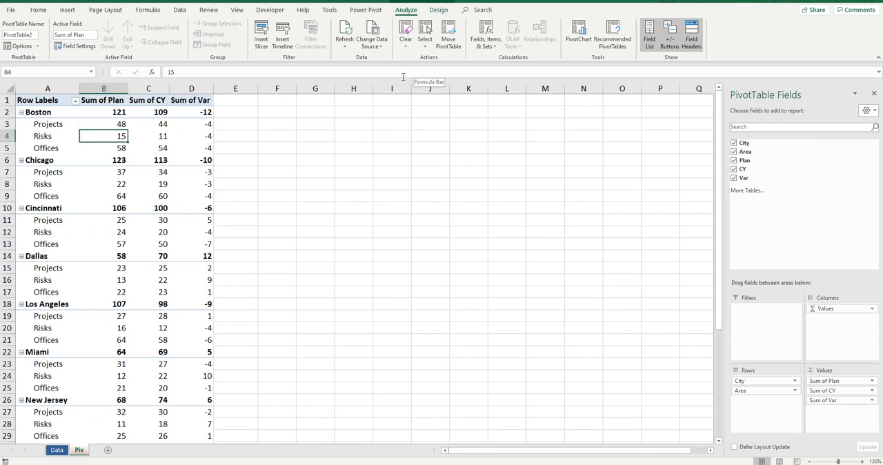
left_click(439, 10)
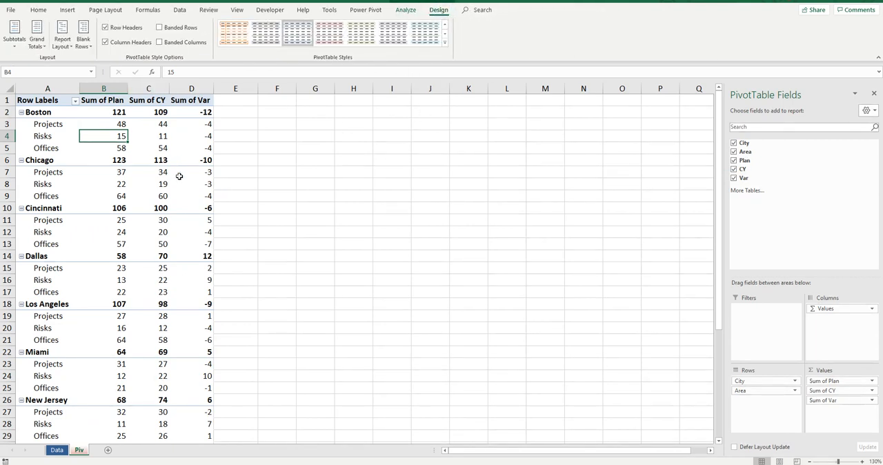
left_click(386, 147)
left_click(191, 136)
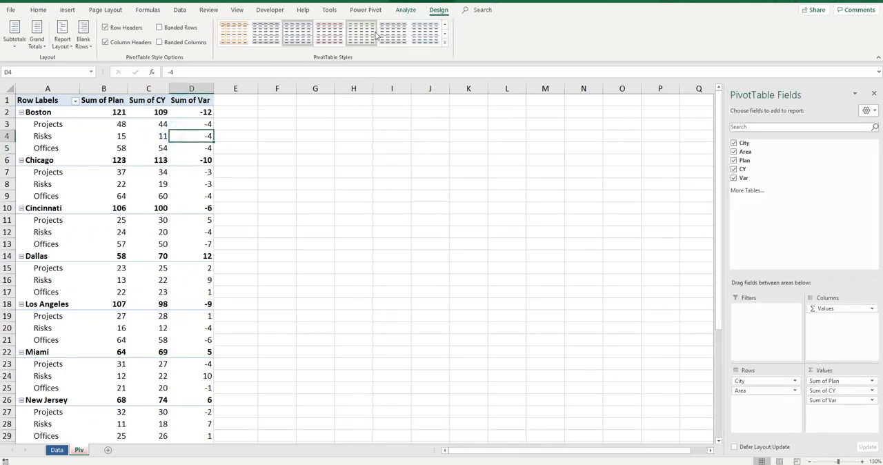
left_click(62, 41)
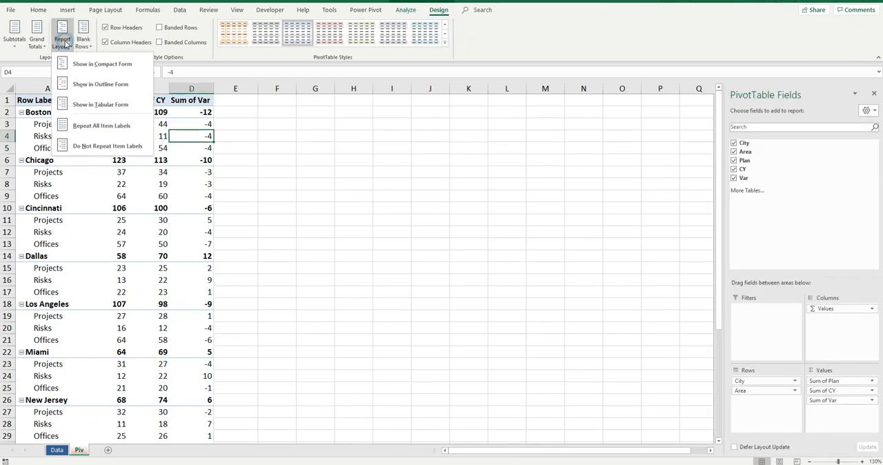
left_click(117, 105)
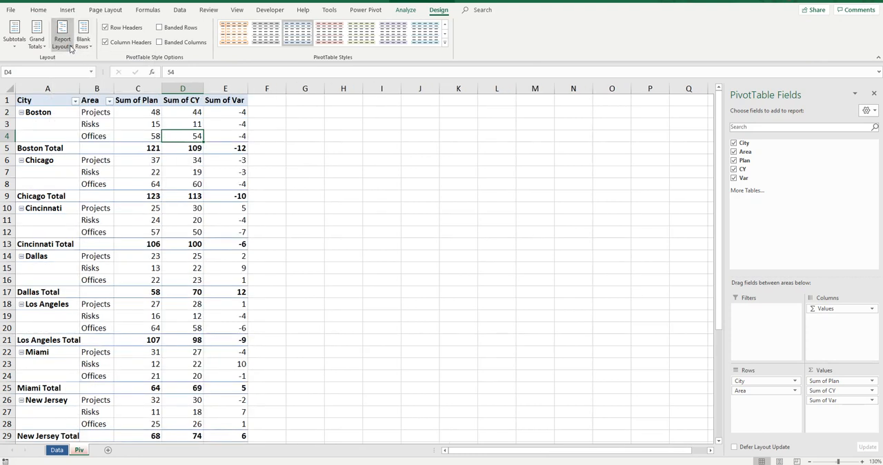
left_click(62, 40)
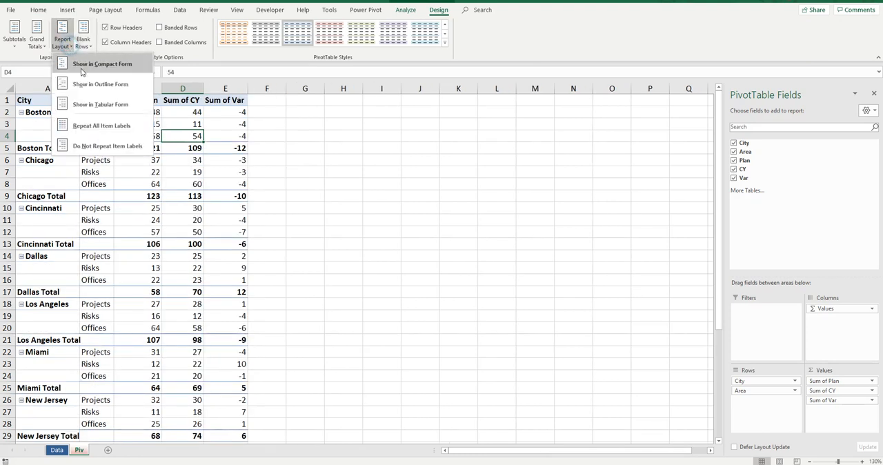
left_click(127, 127)
Remove the City subtotals from the PivotTable
left_click(46, 144)
left_click(39, 145)
left_click(59, 148)
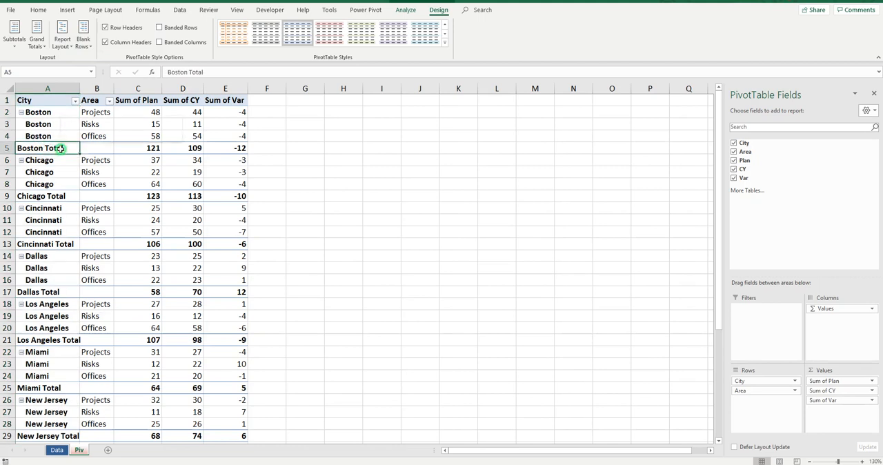
right_click(61, 148)
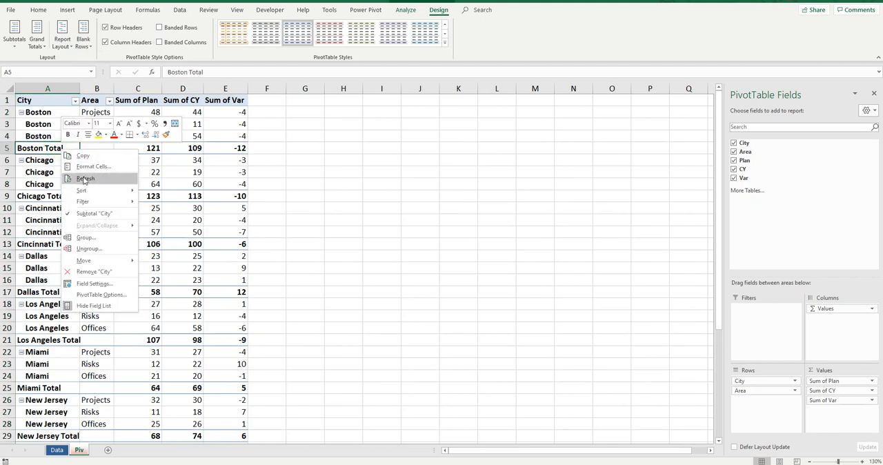
left_click(96, 214)
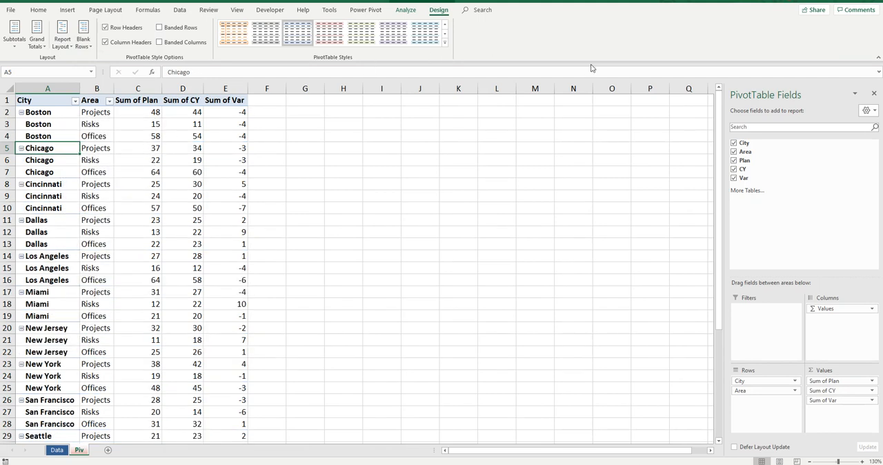
Insert a slicer for the PivotTable's City field
left_click(170, 149)
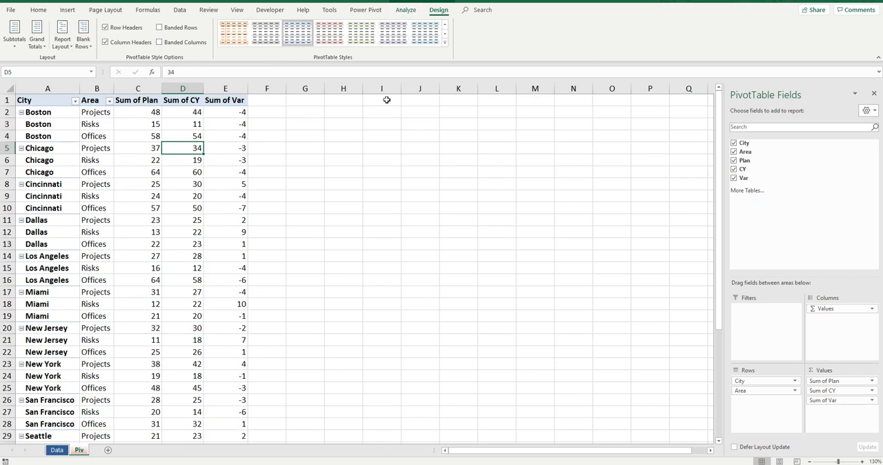
left_click(471, 152)
left_click(160, 147)
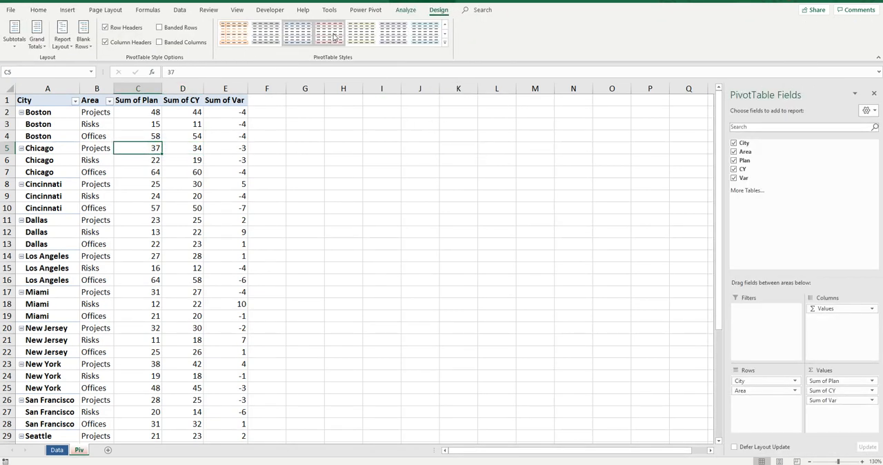
left_click(406, 10)
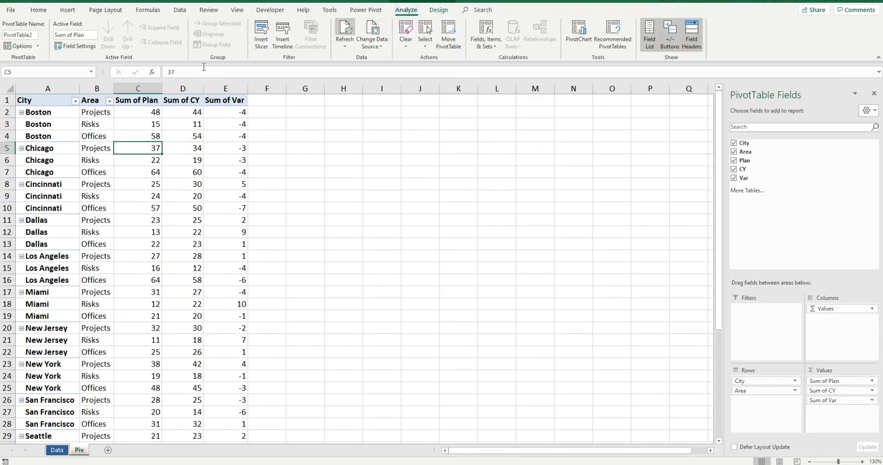
left_click(262, 35)
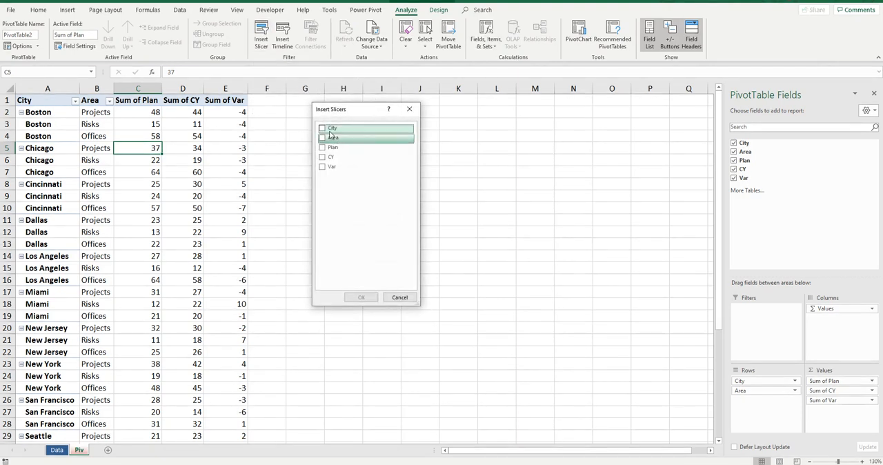
left_click(323, 129)
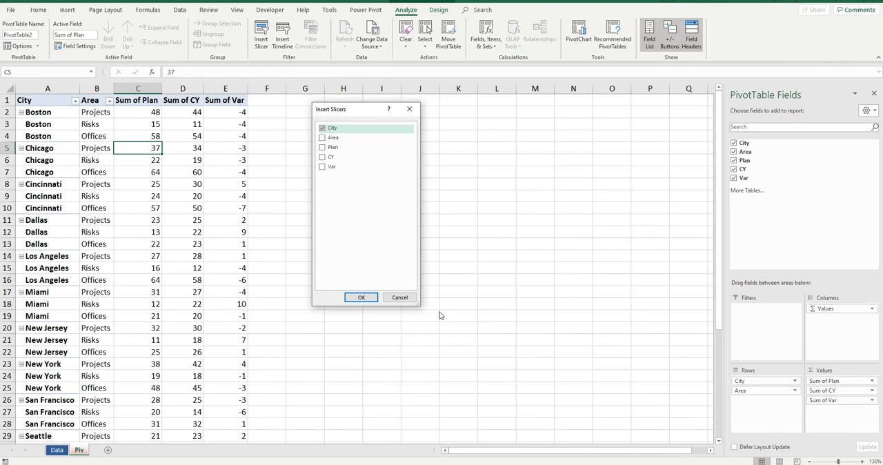
left_click(370, 298)
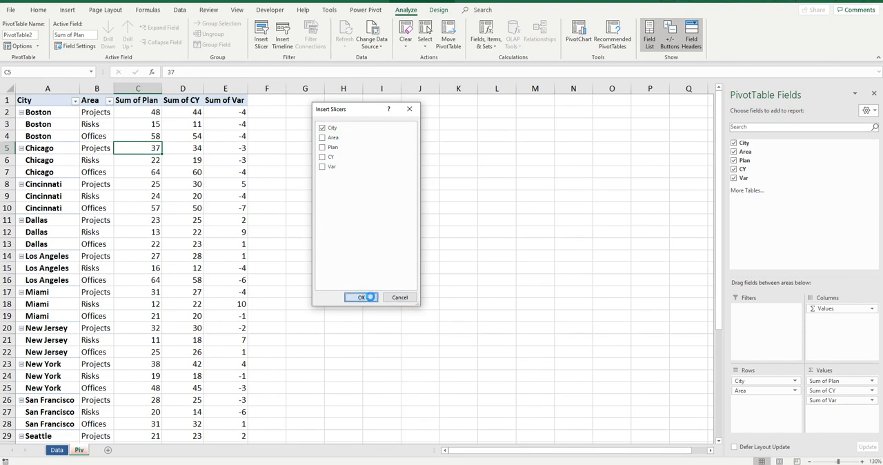
Move the City slicer up beside the PivotTable and extend its height to about 8.86 cm to fit all cities
left_click_drag(393, 192, 391, 113)
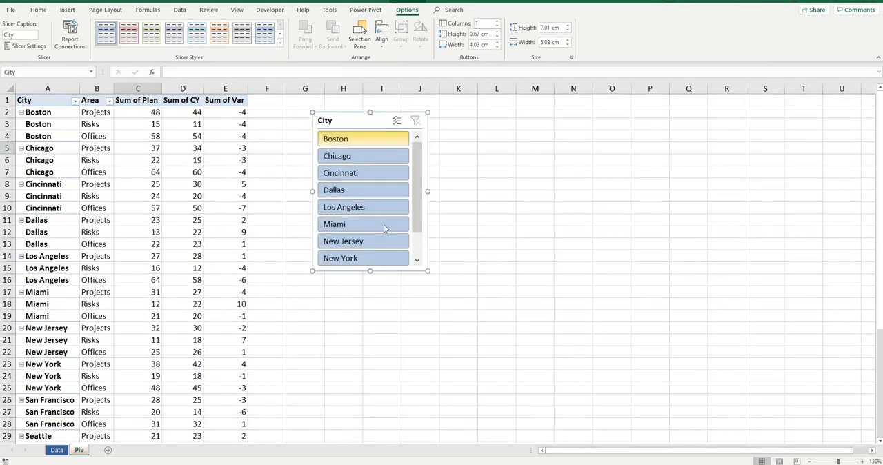
left_click_drag(369, 271, 376, 312)
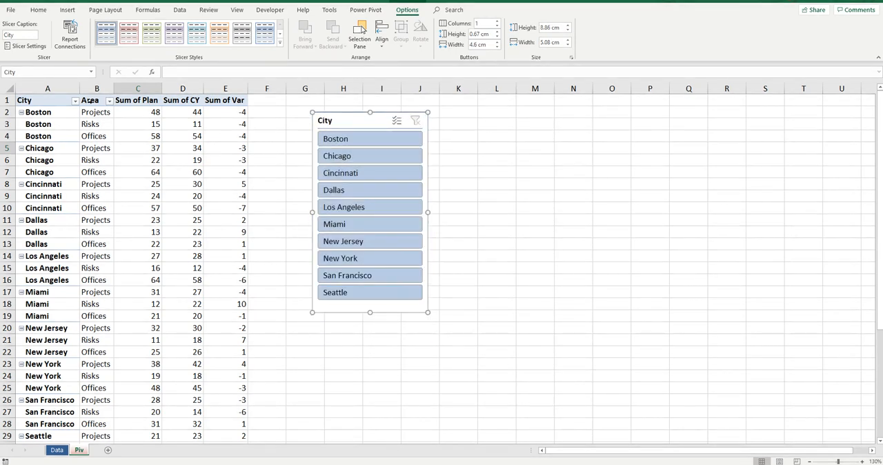
Filter the PivotTable to Los Angeles and Miami with the City slicer, and close the PivotTable field list
left_click(369, 209)
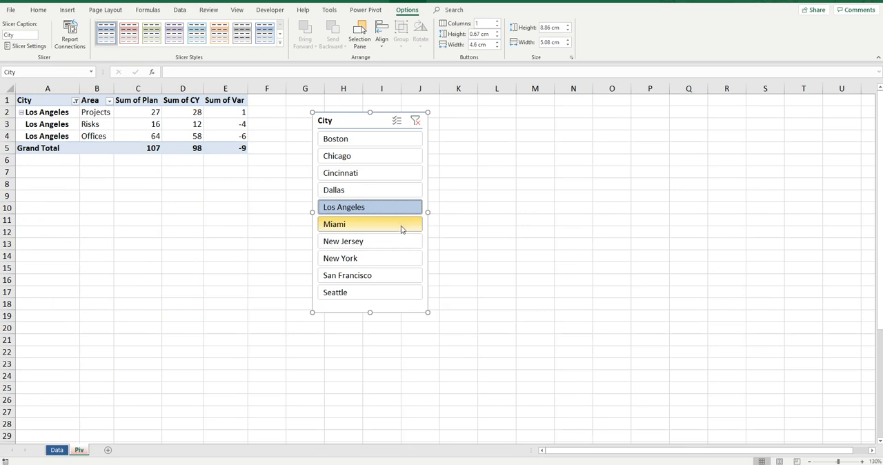
left_click(390, 225, "ctrl")
left_click(59, 121)
left_click(69, 149)
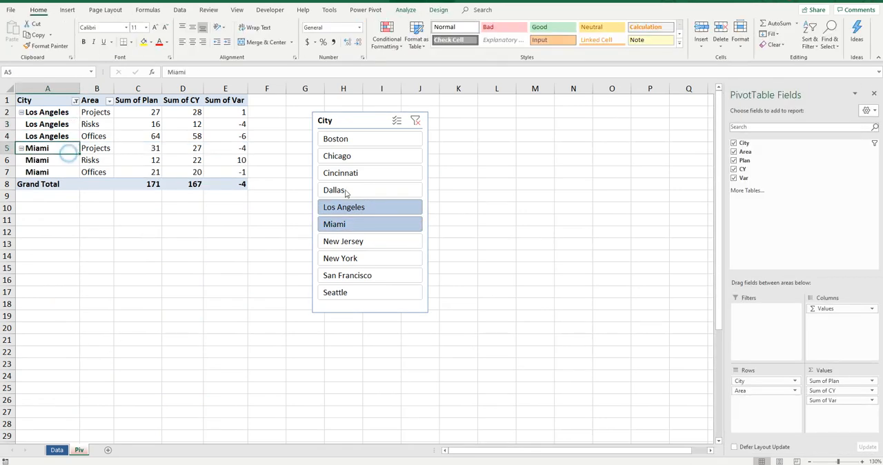
left_click(874, 94)
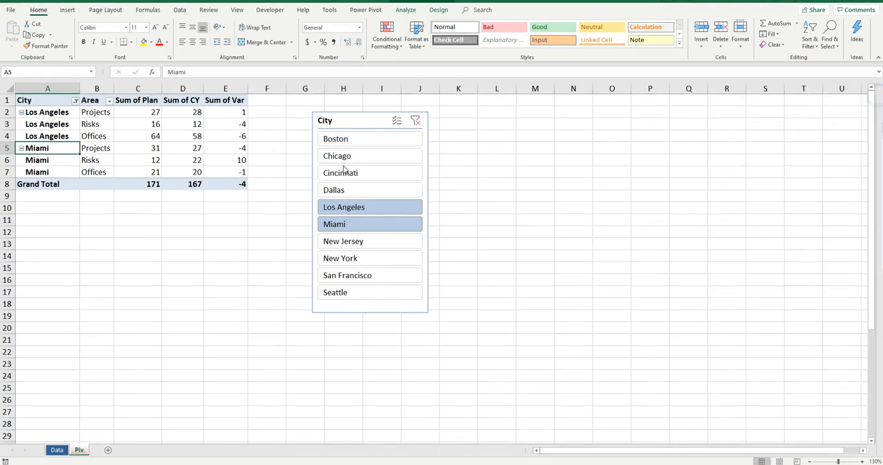
Add Seattle, New York, Chicago and Cincinnati to the City slicer's selection
left_click(368, 294, "ctrl")
left_click(359, 260, "ctrl")
left_click(366, 156, "ctrl")
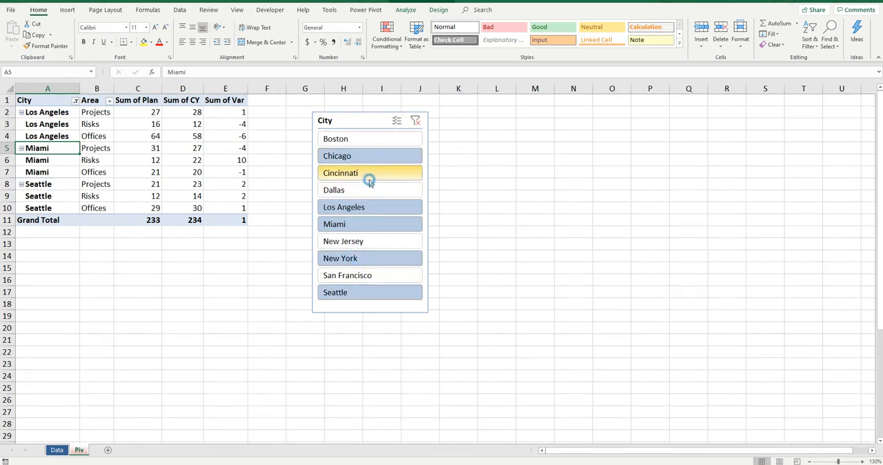
left_click(368, 172, "ctrl")
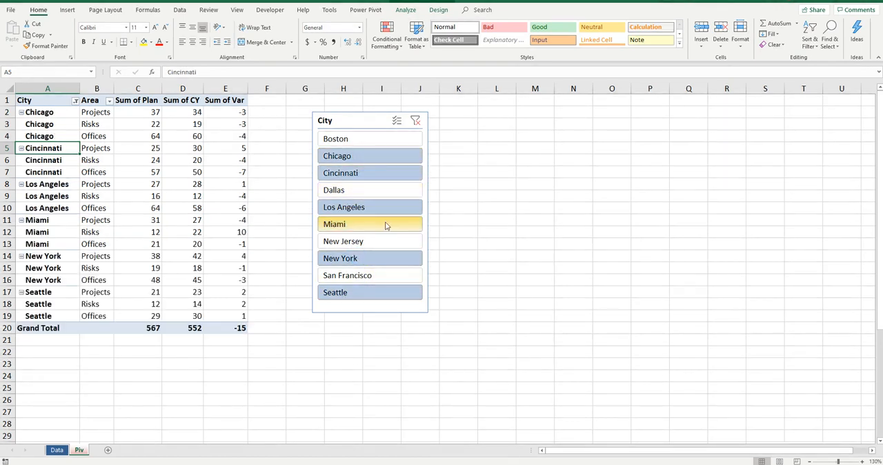
Filter the PivotTable to Boston alone, and restore all cities in the City slicer
left_click(374, 141)
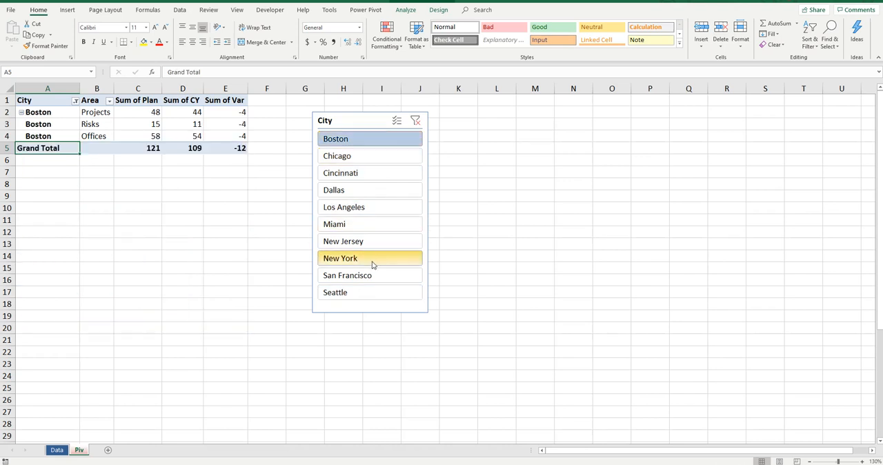
left_click(371, 295, "shift")
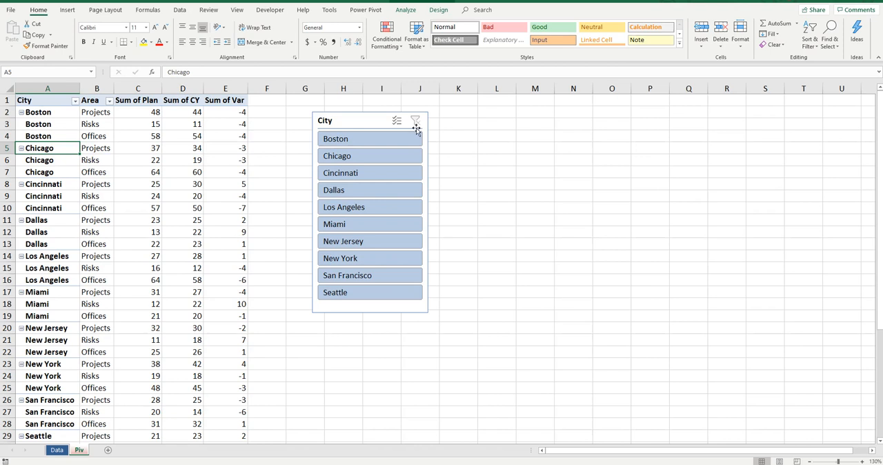
Turn off the City slicer's header display, and shorten the slicer to about 8.12 cm high
left_click(427, 151)
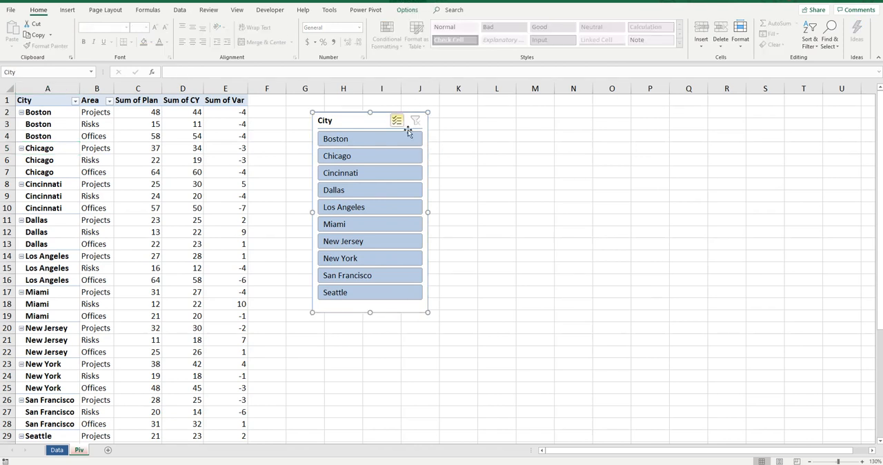
right_click(369, 121)
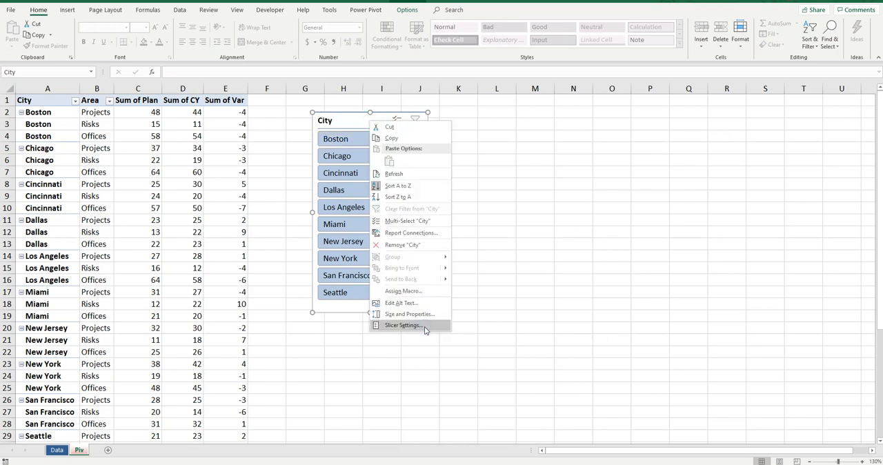
left_click(424, 325)
left_click(316, 325)
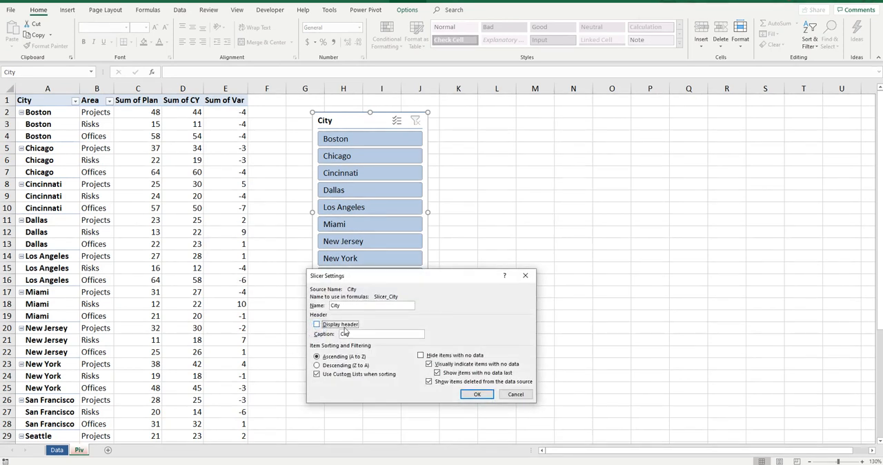
left_click(475, 394)
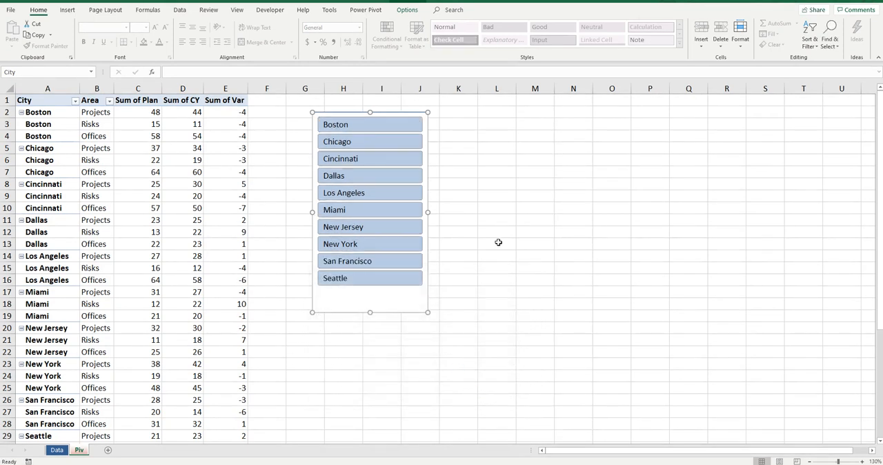
left_click_drag(370, 312, 369, 295)
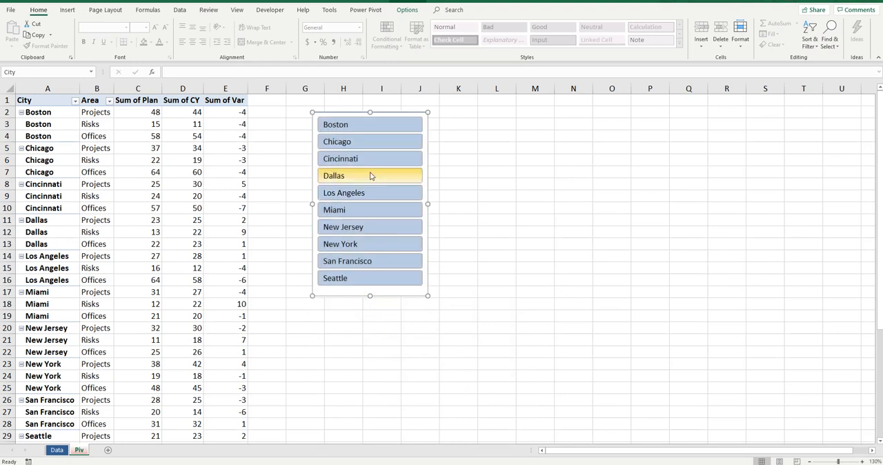
Check the header and sorting options in the City slicer's settings
right_click(371, 176)
left_click(414, 376)
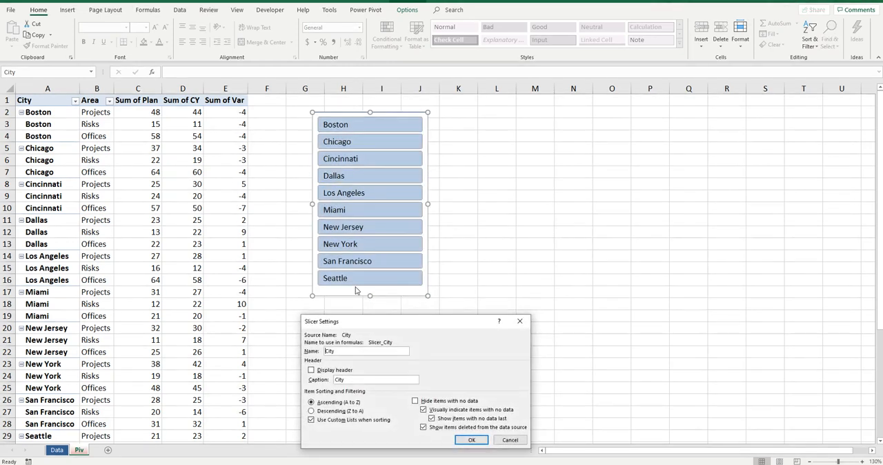
left_click(472, 439)
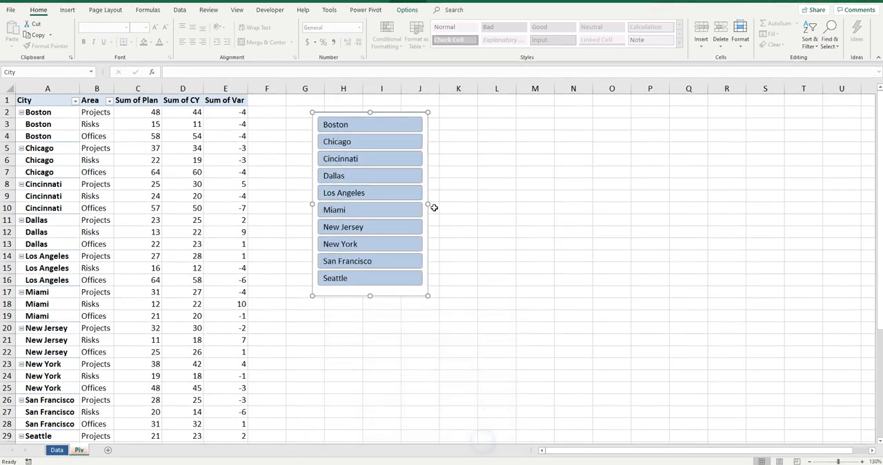
Filter the PivotTable to Cincinnati, Los Angeles, Miami and New York with the City slicer
left_click(368, 159)
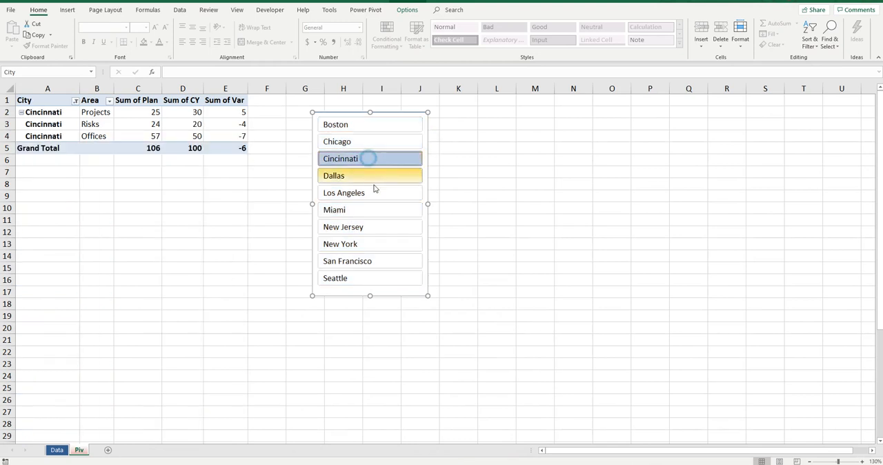
left_click(375, 193, "ctrl")
left_click(374, 210, "ctrl")
left_click(376, 243, "ctrl")
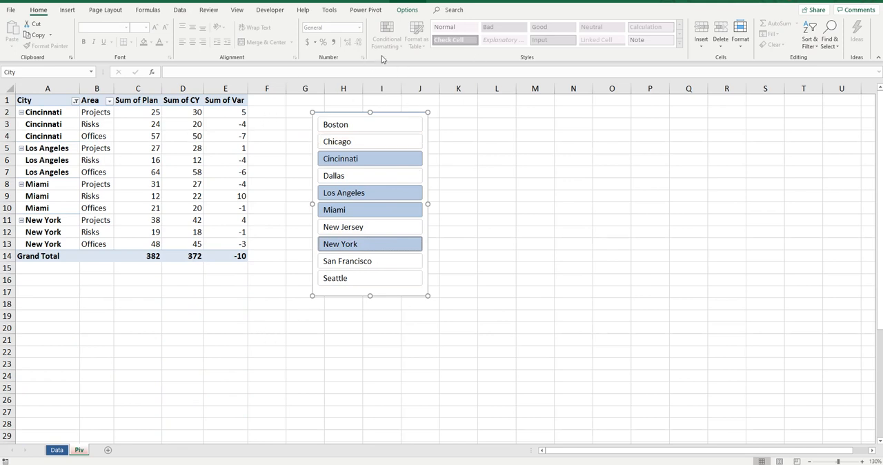
Try the built-in light red slicer style and the dark green one on the City slicer
left_click(407, 9)
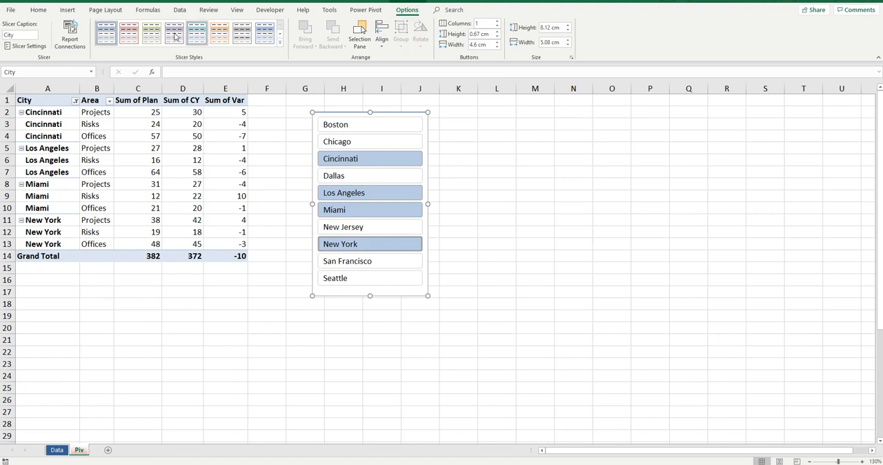
left_click(280, 46)
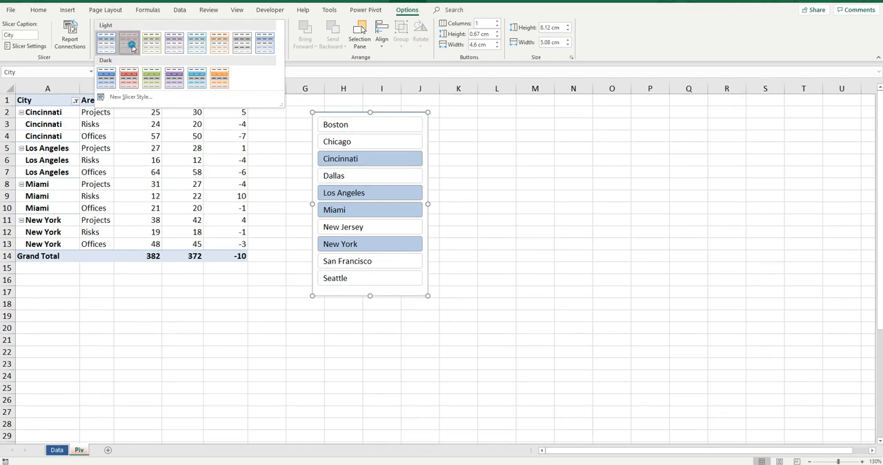
left_click(132, 47)
left_click(280, 50)
left_click(152, 78)
Start a new custom slicer style and give its Whole Slicer element a white fill
left_click(279, 48)
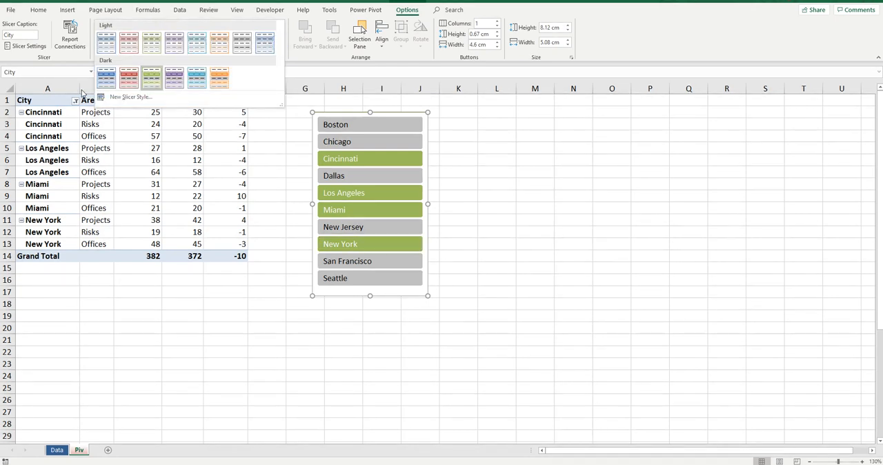
left_click(138, 98)
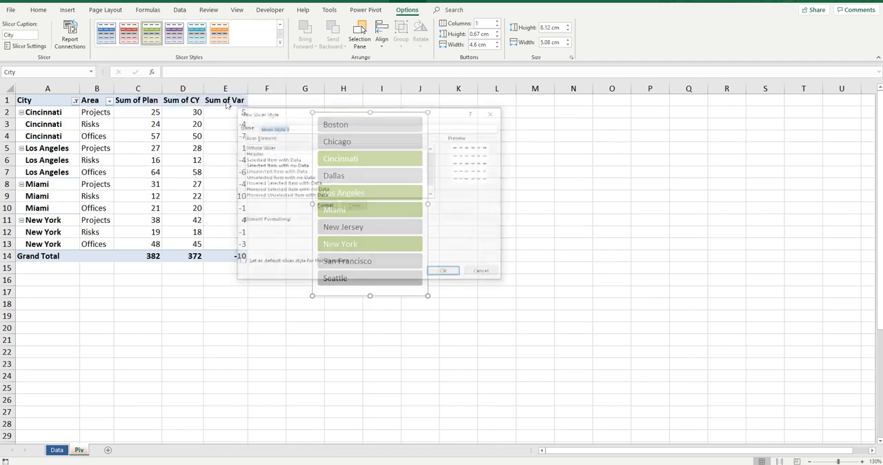
left_click(274, 148)
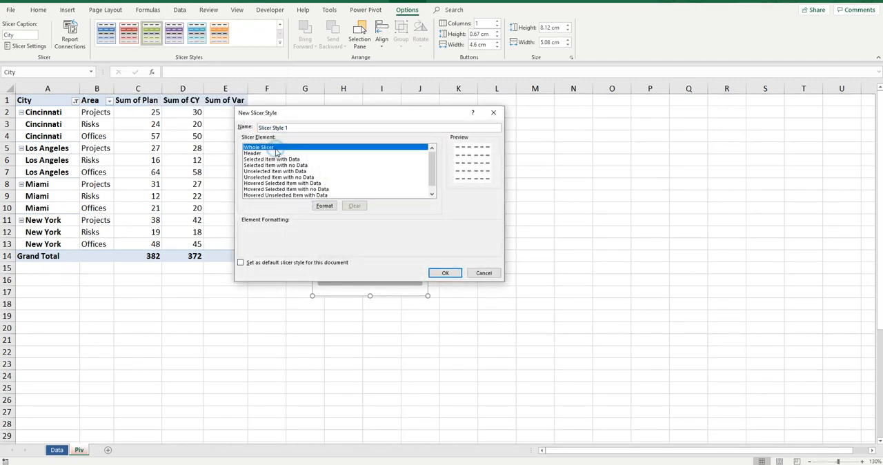
left_click(324, 205)
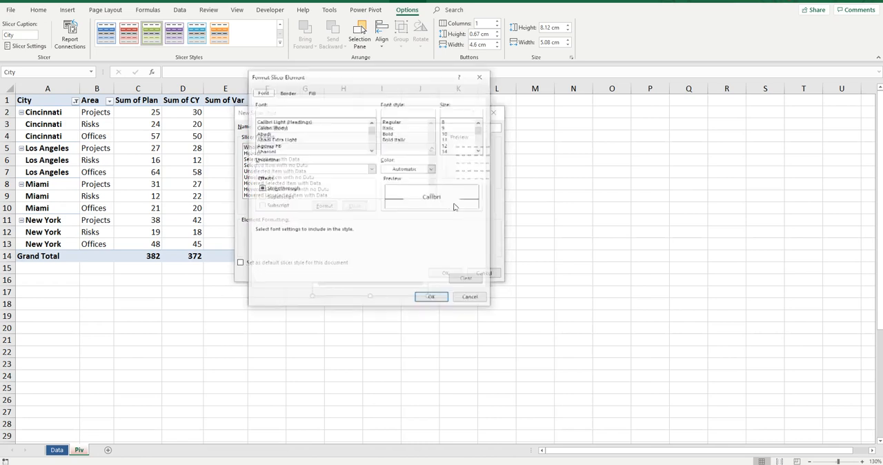
left_click(314, 92)
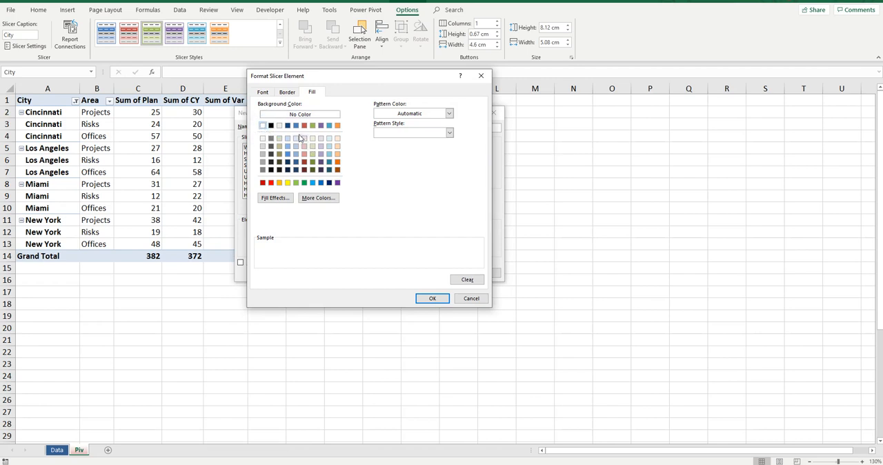
left_click(435, 298)
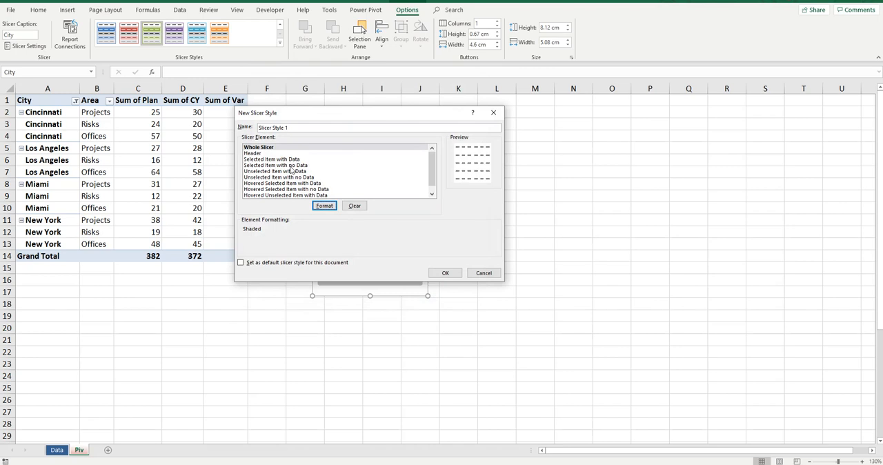
Give the Selected Item with Data element of the new slicer style a medium blue fill
left_click(279, 160)
left_click(326, 207)
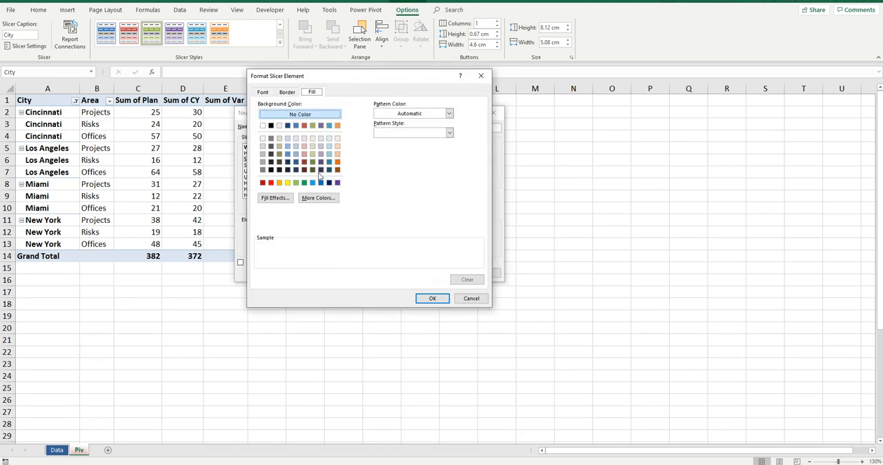
left_click(296, 125)
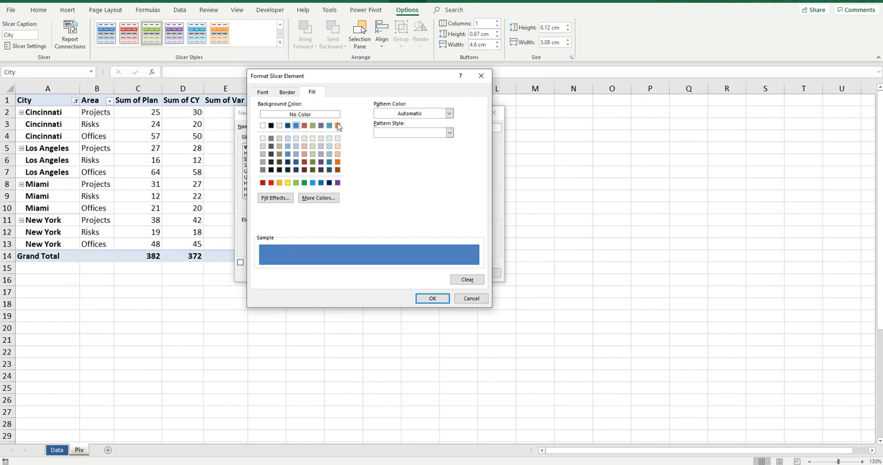
left_click(432, 299)
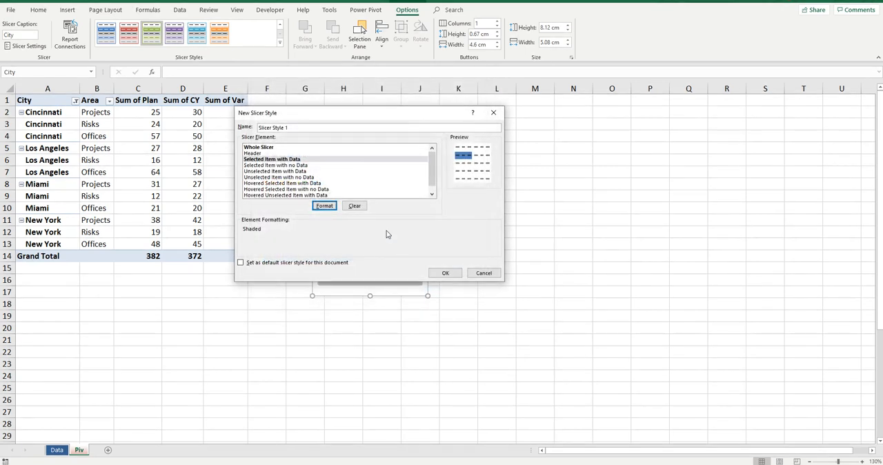
Give the Unselected Item with Data element a light orange fill, and save the new slicer style
left_click(266, 172)
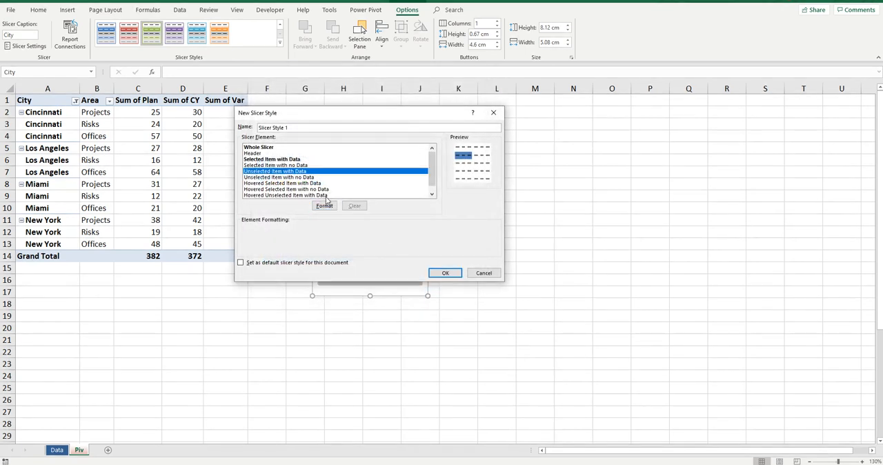
left_click(322, 205)
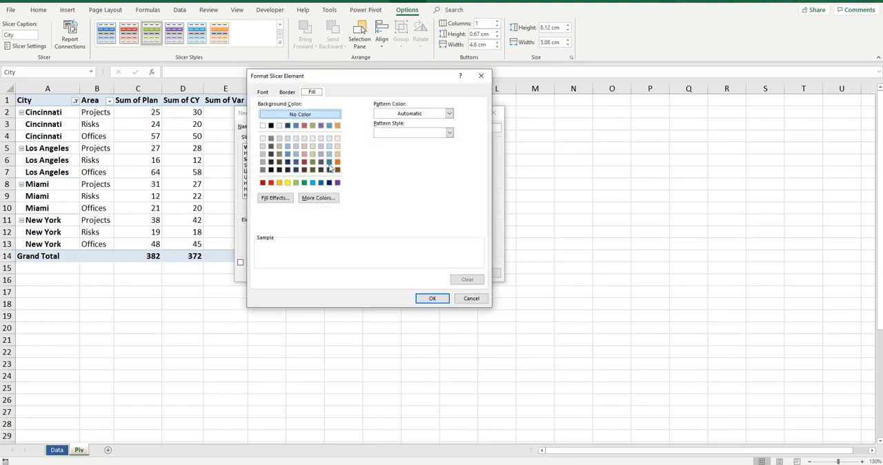
left_click(337, 153)
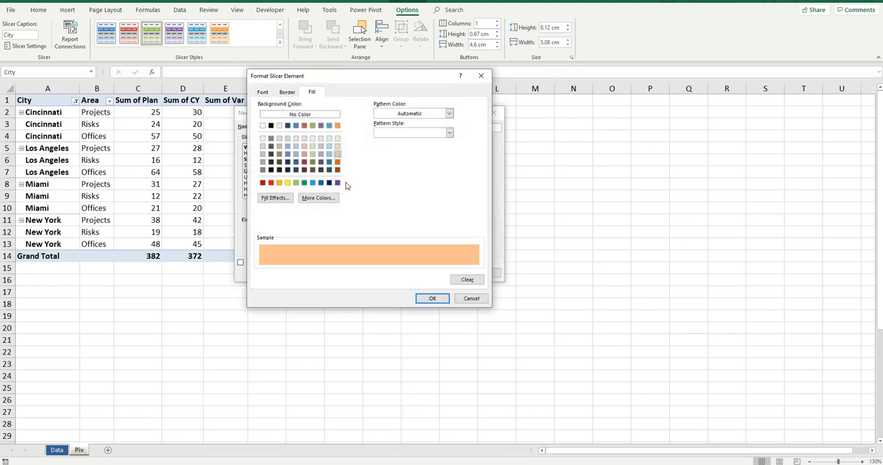
left_click(435, 300)
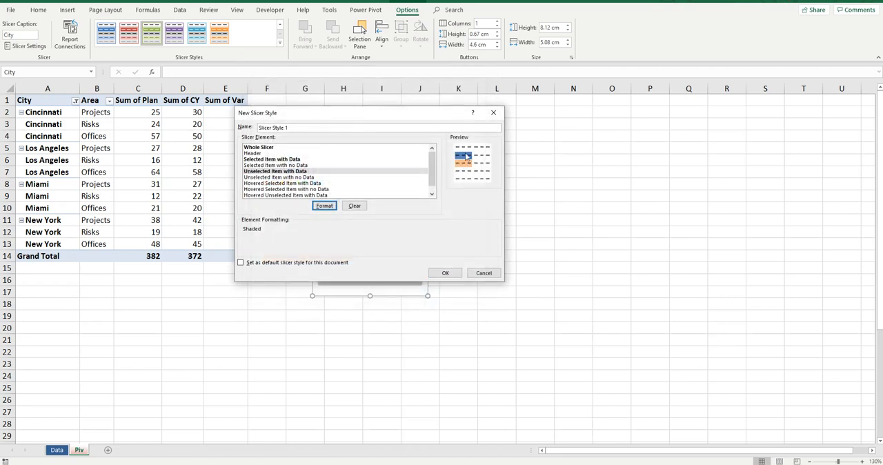
left_click(453, 273)
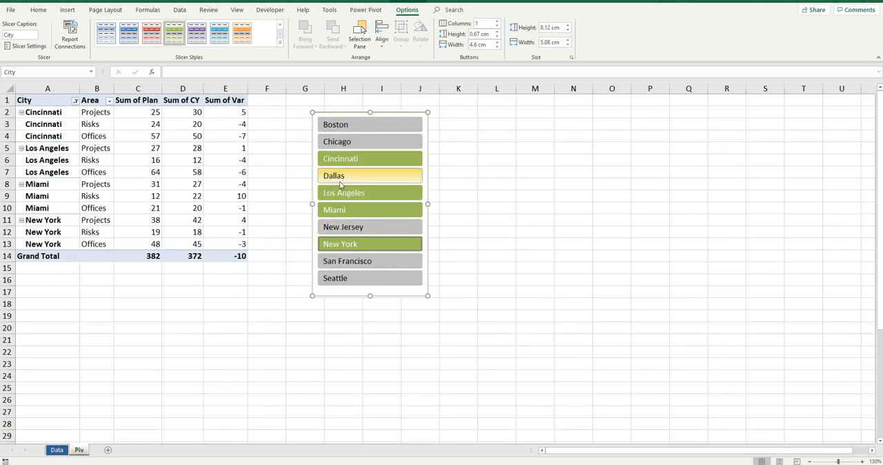
Apply the custom blue-and-orange style to the City slicer, and filter the PivotTable to Boston through Dallas
left_click(279, 42)
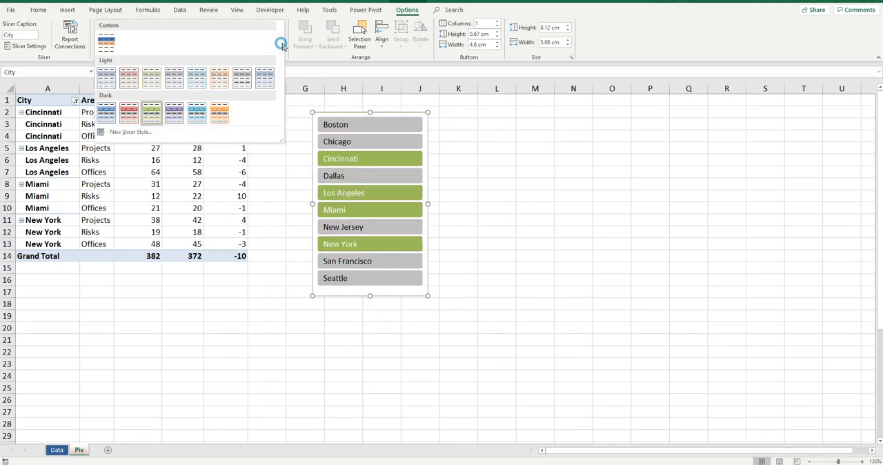
left_click(101, 52)
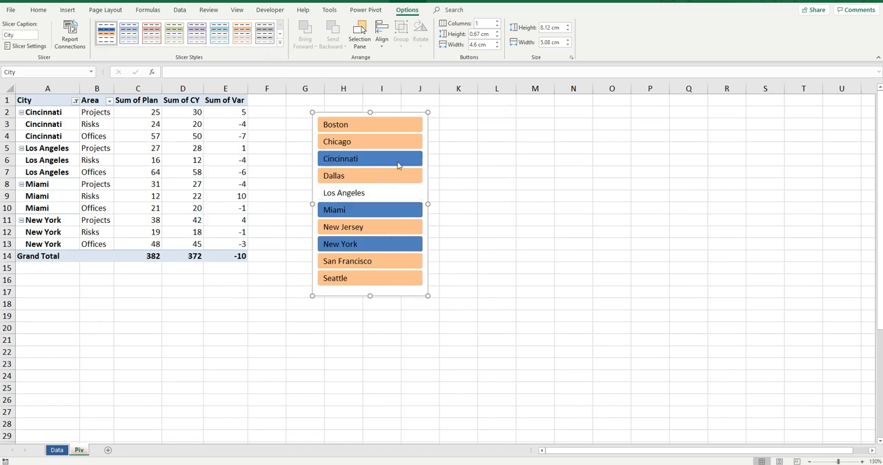
left_click(407, 126)
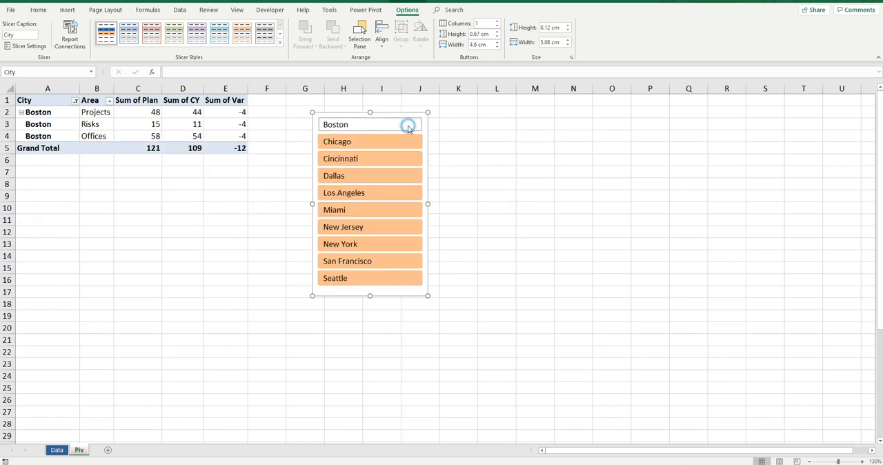
left_click(393, 180, "shift")
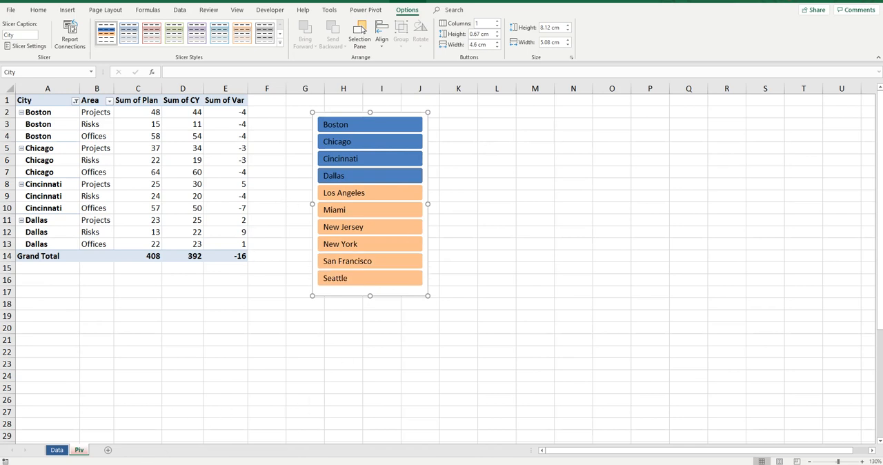
Convert the data range A1:E31 on the Data sheet into a table with headers
left_click(57, 449)
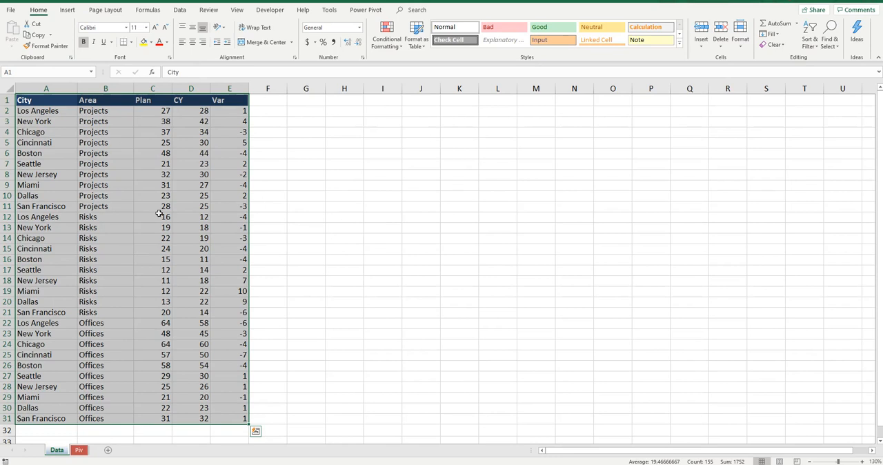
left_click(211, 163)
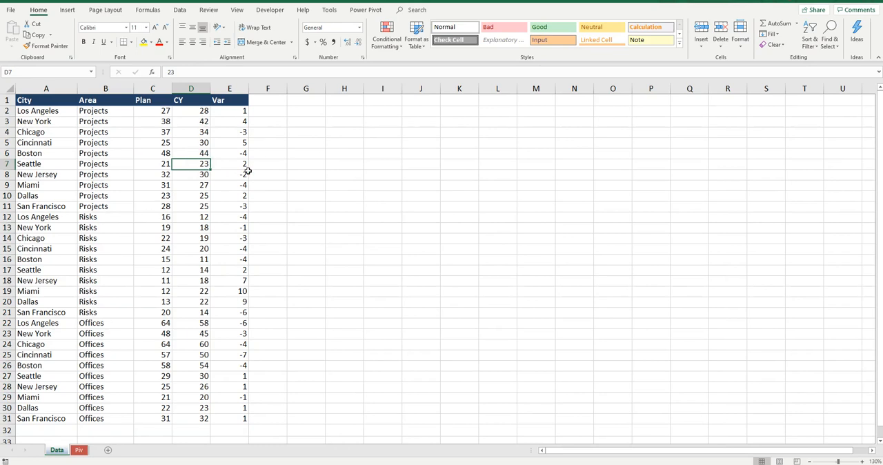
key("ctrl+t")
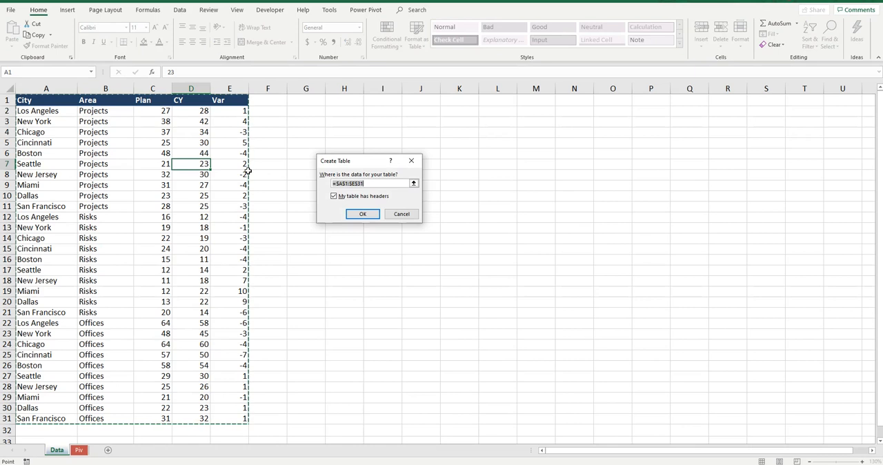
left_click(373, 214)
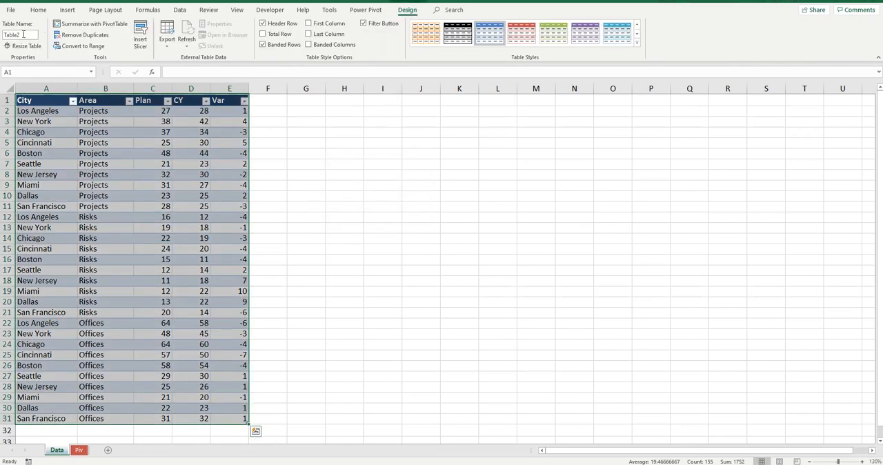
Name the new table on the Data sheet Area
left_click(25, 34)
type("Area")
key("Return")
left_click(205, 143)
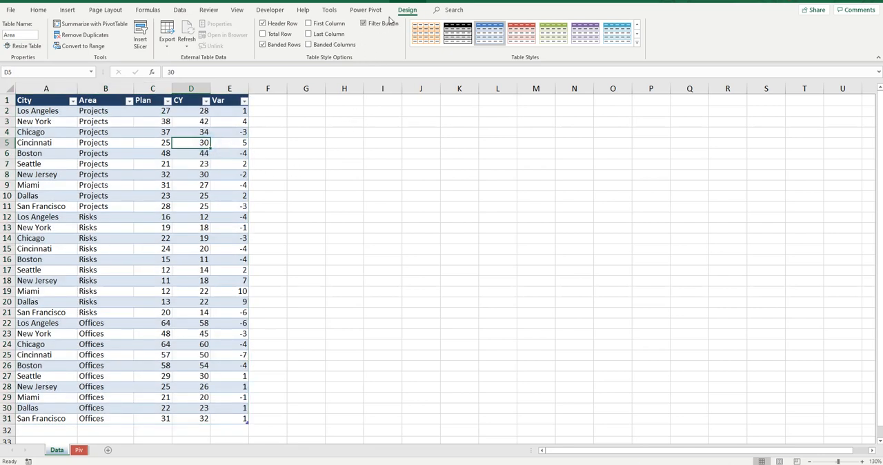
left_click(368, 134)
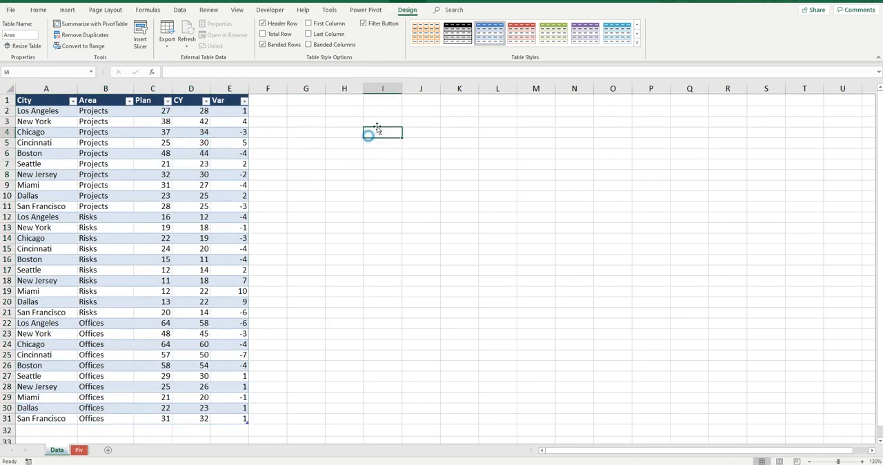
Insert a slicer for the Area field of the table
left_click(183, 143)
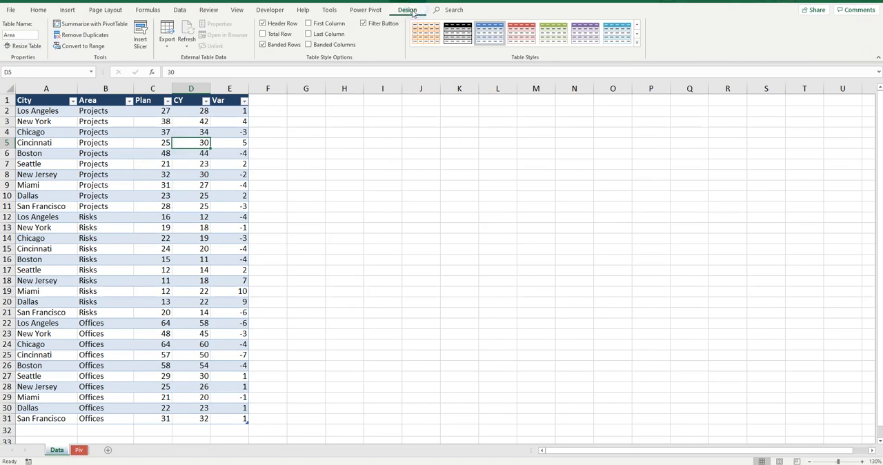
left_click(140, 36)
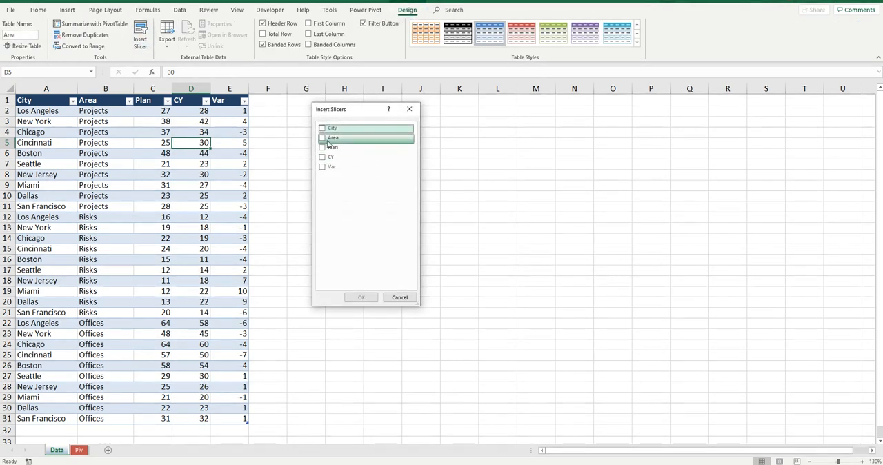
left_click(322, 138)
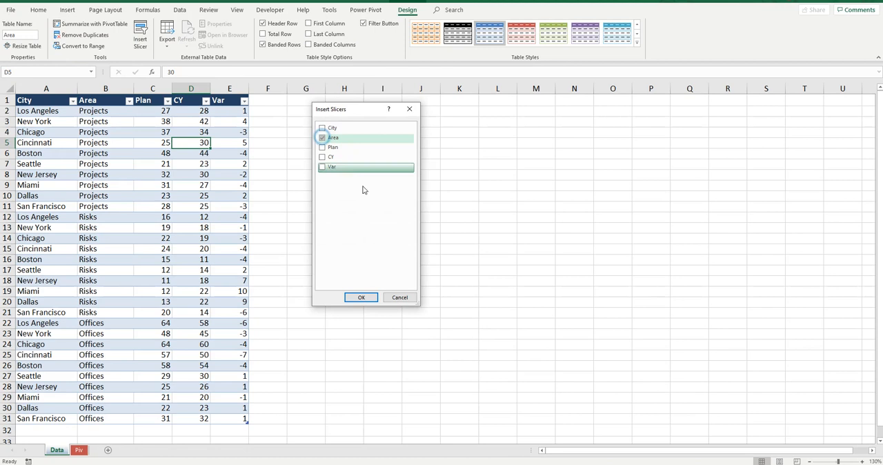
left_click(361, 297)
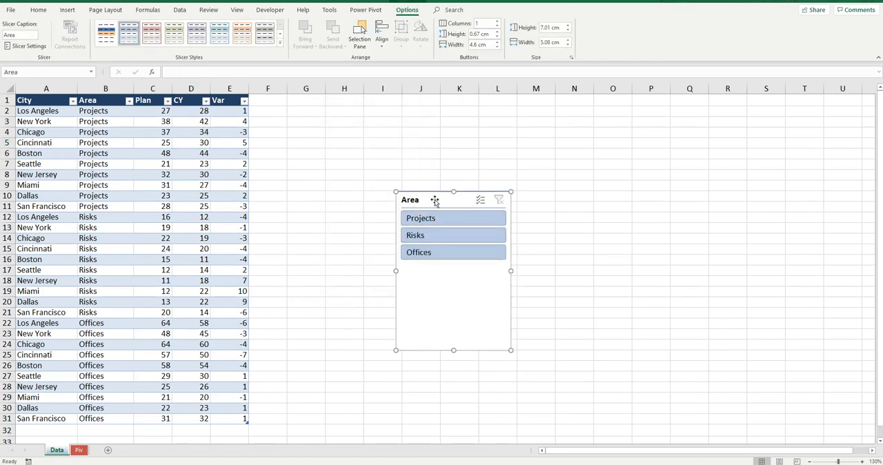
Try the Area slicer by filtering the table to Risks and adding Projects and Offices to the selection
left_click_drag(442, 193, 401, 143)
left_click(398, 178)
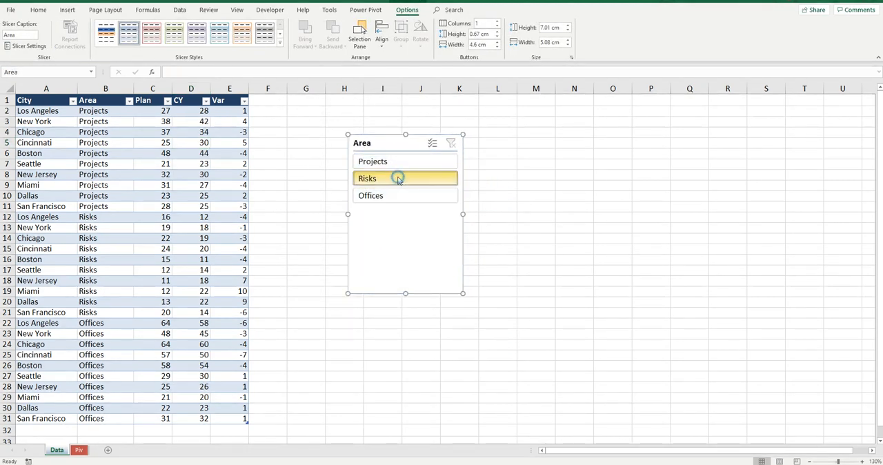
left_click(398, 164, "ctrl")
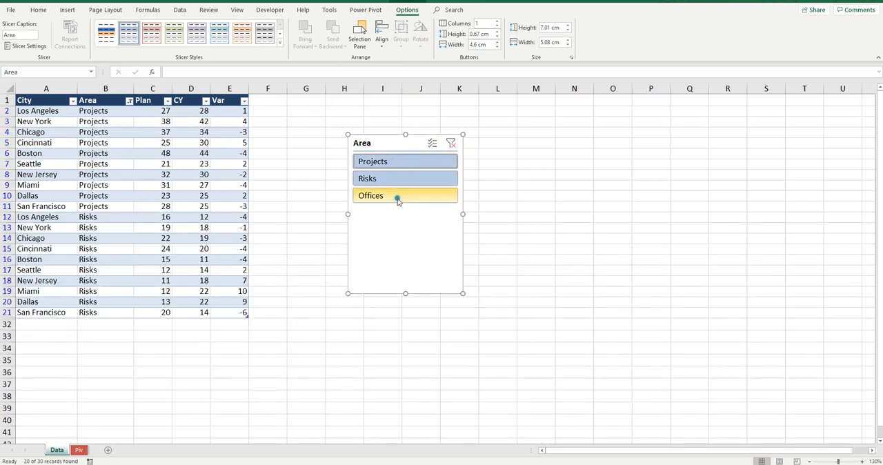
left_click(397, 198, "ctrl")
Lay out the Area slicer beside the table with its buttons in three columns, about 8.06 cm wide and 1.9 cm high
left_click_drag(394, 136, 324, 106)
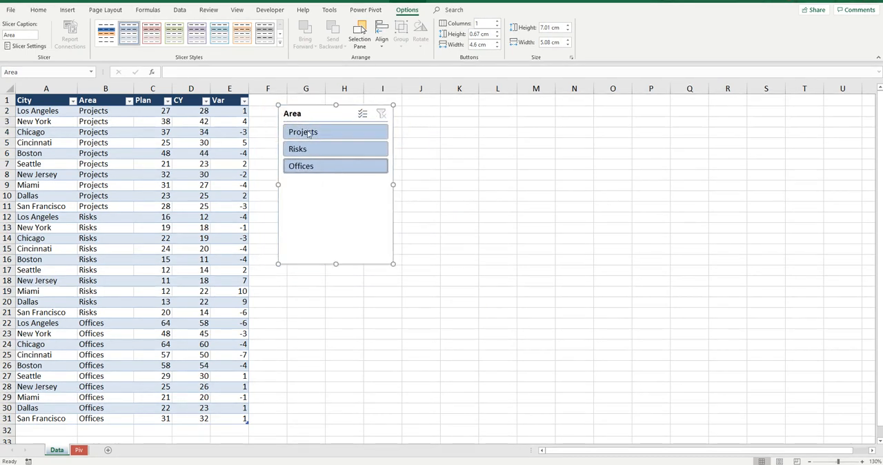
left_click_drag(336, 263, 348, 183)
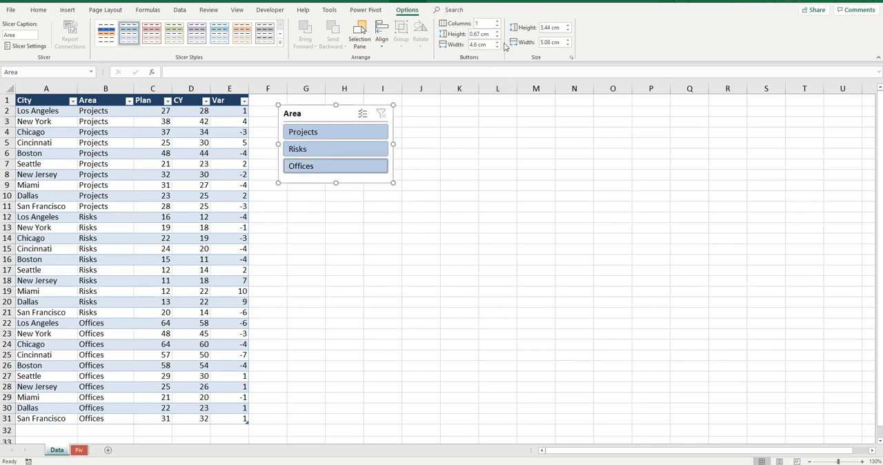
left_click(497, 21)
left_click(496, 21)
left_click_drag(394, 142, 461, 144)
left_click_drag(371, 182, 388, 145)
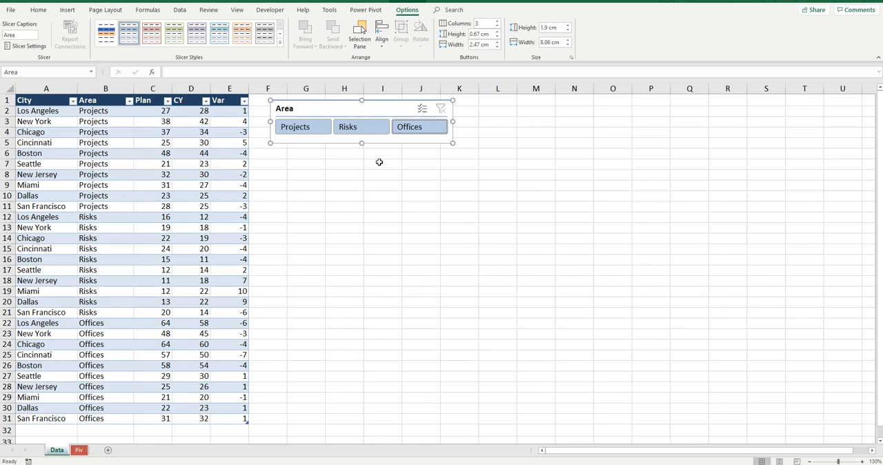
Filter the table to the Projects area with the slicer
left_click(321, 129)
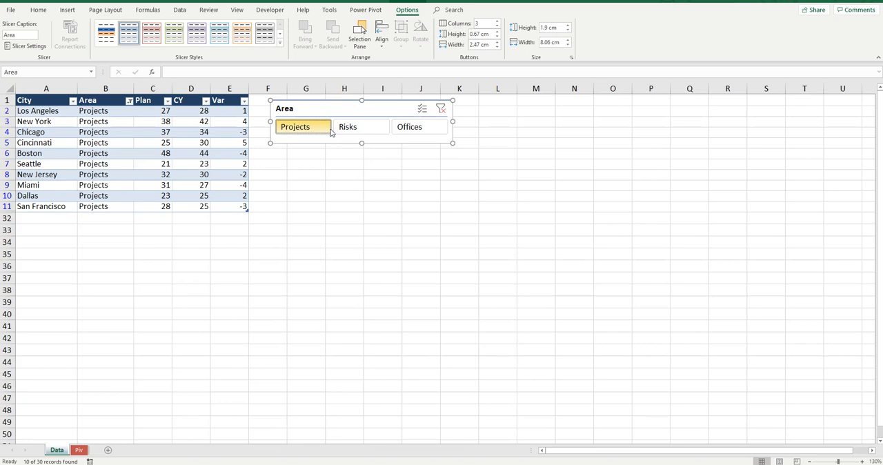